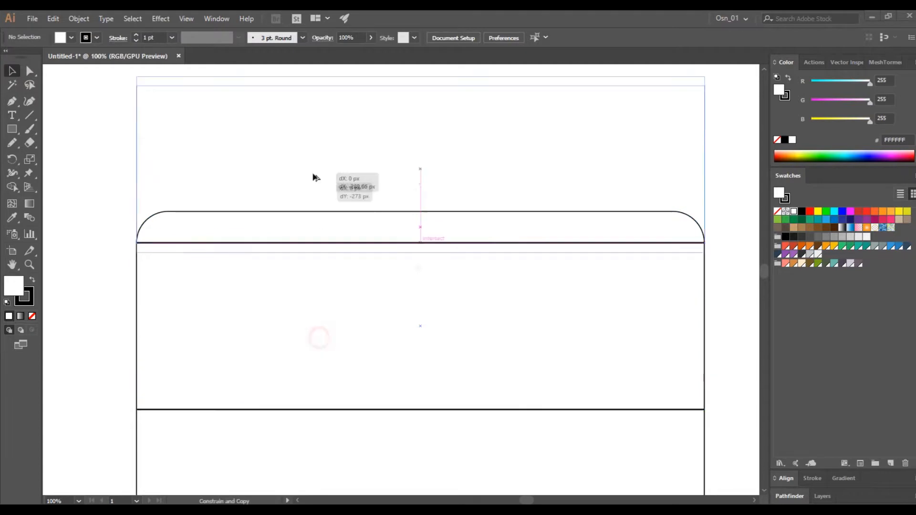
Step: Resize the copied rectangle into a thin strip about 289 px wide and 29 px high, resting on the stove's top edge
{"action": "scroll", "coordinate": [413, 93], "scroll_direction": "up", "scroll_amount": 2}
{"action": "left_click_drag", "start_coordinate": [413, 93], "coordinate": [415, 214]}
{"action": "key", "text": "ctrl+z"}
{"action": "left_click_drag", "start_coordinate": [705, 233], "coordinate": [362, 234]}
{"action": "left_click_drag", "start_coordinate": [137, 234], "coordinate": [194, 235]}
{"action": "left_click_drag", "start_coordinate": [278, 215], "coordinate": [278, 232]}
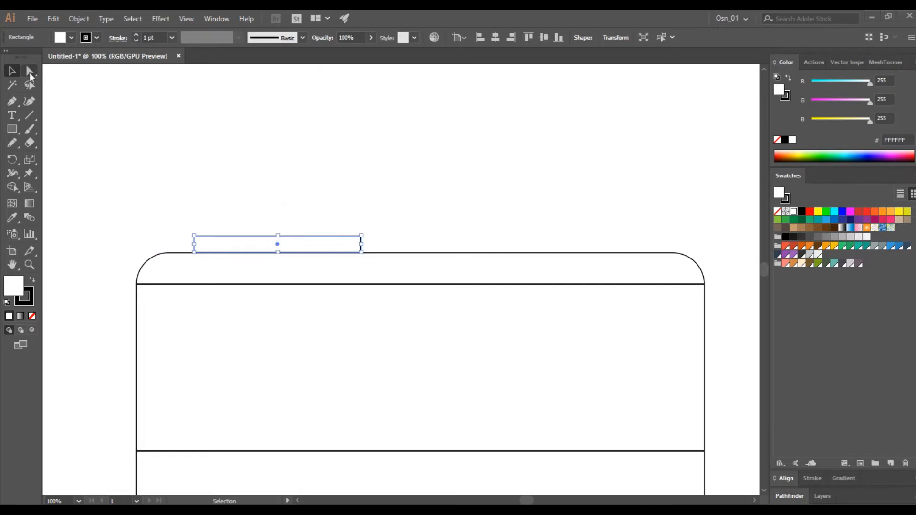
Step: Round the two upper corners of the thin strip to a 29.31 px radius
{"action": "left_click", "coordinate": [30, 72]}
{"action": "left_click_drag", "start_coordinate": [170, 223], "coordinate": [190, 266]}
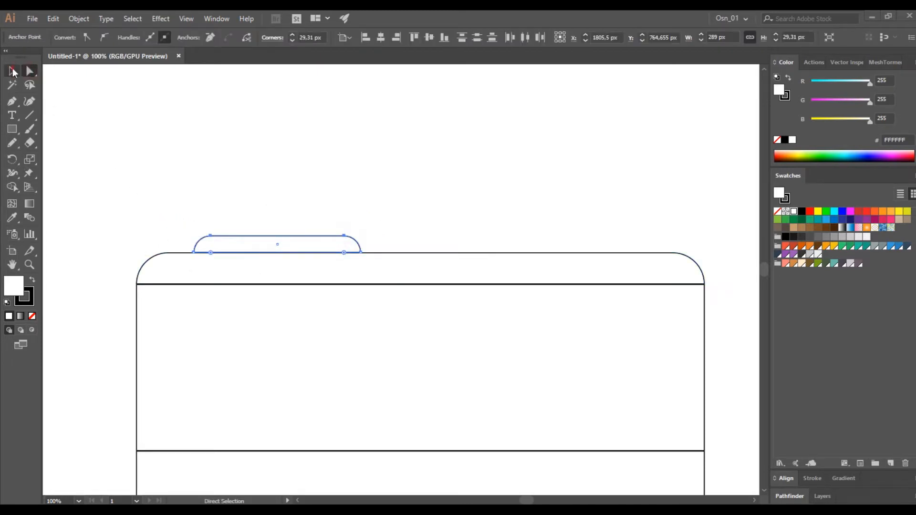
{"action": "left_click", "coordinate": [12, 72]}
{"action": "left_click", "coordinate": [201, 184]}
Step: Duplicate the rounded burner strip to its right, group the pair and centre it horizontally with the stove body
{"action": "left_click_drag", "start_coordinate": [307, 248], "coordinate": [537, 248]}
{"action": "left_click", "coordinate": [343, 245], "text": "shift"}
{"action": "key", "text": "ctrl+g"}
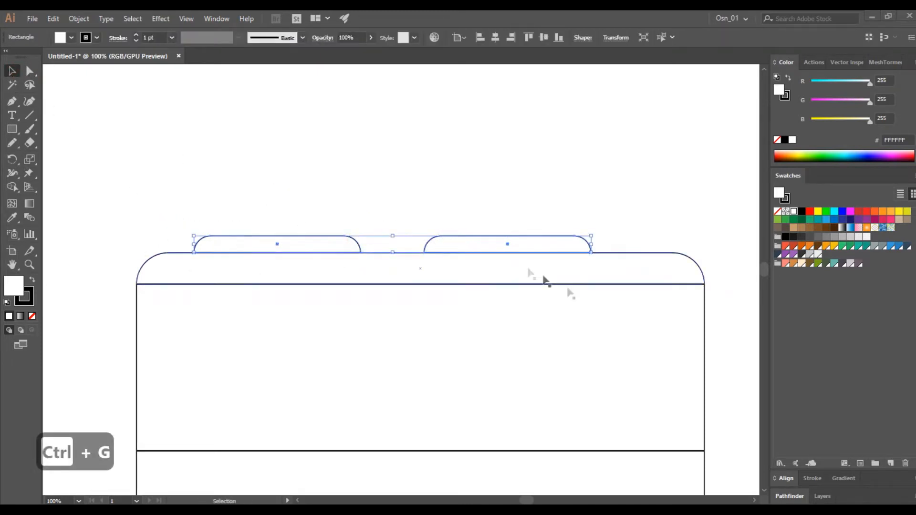
{"action": "key", "text": "ctrl+a"}
{"action": "left_click", "coordinate": [790, 497]}
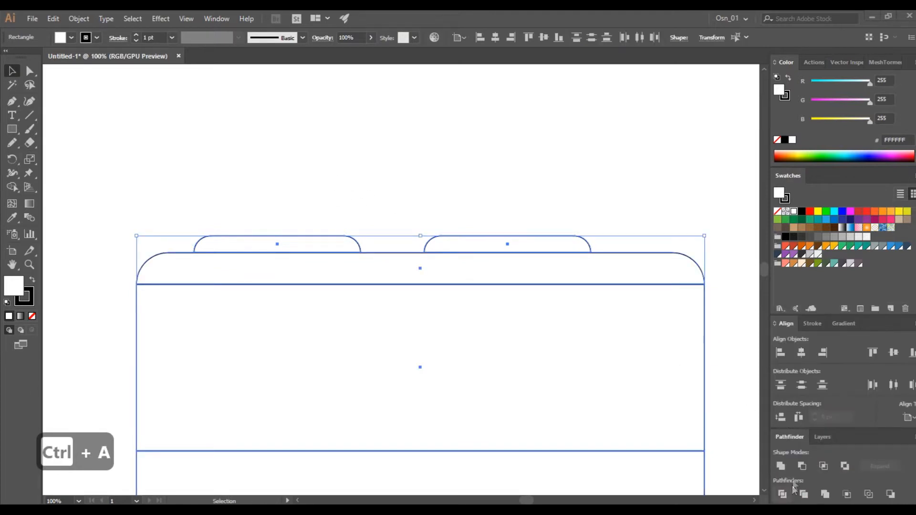
{"action": "left_click", "coordinate": [801, 353]}
{"action": "scroll", "coordinate": [522, 313], "scroll_direction": "down", "scroll_amount": 3}
{"action": "left_click", "coordinate": [623, 344]}
Step: Place a flipped copy of the burner pair against the stove's bottom edge and centre it horizontally
{"action": "scroll", "coordinate": [606, 361], "scroll_direction": "down", "scroll_amount": 6}
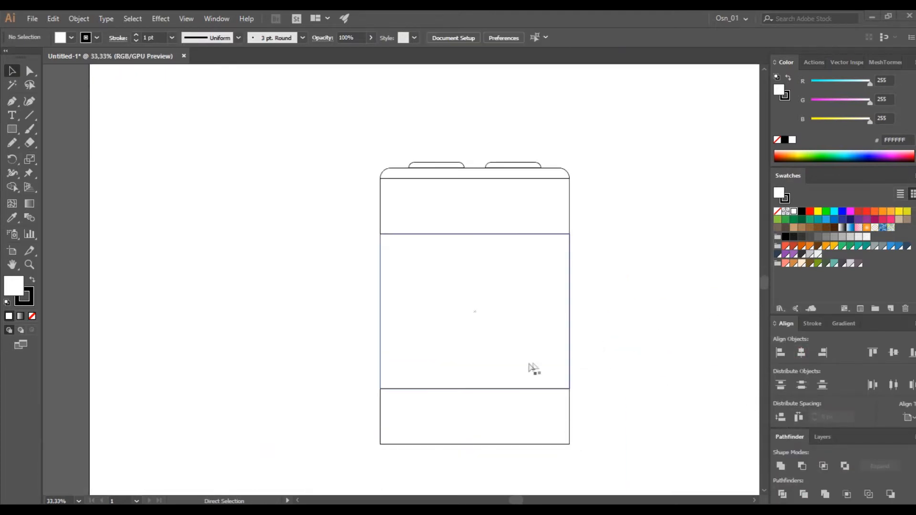
{"action": "left_click", "coordinate": [458, 401]}
{"action": "key", "text": "ctrl+equal"}
{"action": "key", "text": "ctrl+equal"}
{"action": "key", "text": "ctrl+equal"}
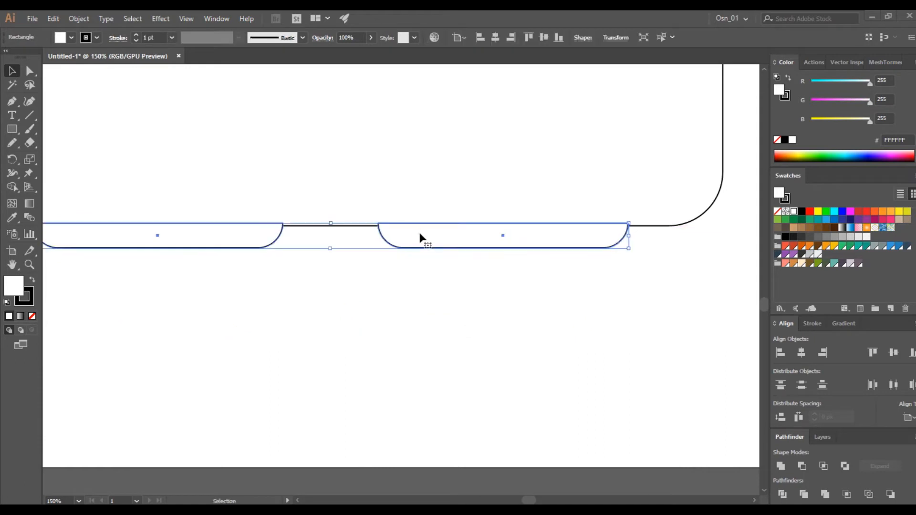
{"action": "left_click_drag", "start_coordinate": [420, 233], "coordinate": [420, 236]}
{"action": "left_click", "coordinate": [801, 353]}
{"action": "left_click", "coordinate": [515, 338]}
{"action": "scroll", "coordinate": [501, 337], "scroll_direction": "down", "scroll_amount": 2}
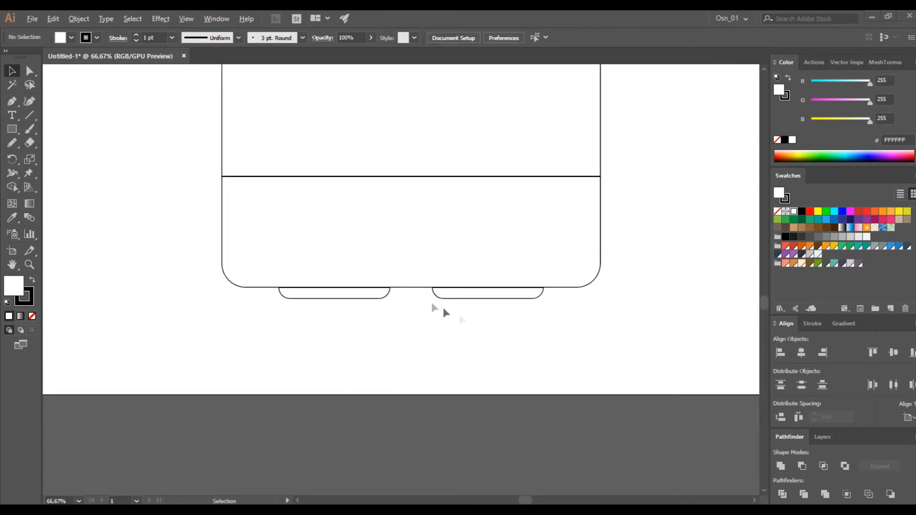
Step: Shrink the left foot under the stove to about half its size and delete the right foot
{"action": "double_click", "coordinate": [372, 299]}
{"action": "left_click", "coordinate": [374, 298]}
{"action": "scroll", "coordinate": [389, 306], "scroll_direction": "up", "scroll_amount": 3}
{"action": "left_click_drag", "start_coordinate": [407, 282], "coordinate": [241, 264]}
{"action": "left_click", "coordinate": [566, 280]}
{"action": "key", "text": "Delete"}
Step: Duplicate the small foot to the other side, group both feet and centre them under the stove
{"action": "left_click_drag", "start_coordinate": [157, 262], "coordinate": [628, 263]}
{"action": "double_click", "coordinate": [477, 344]}
{"action": "left_click", "coordinate": [592, 263]}
{"action": "left_click", "coordinate": [53, 259], "text": "shift"}
{"action": "key", "text": "ctrl+g"}
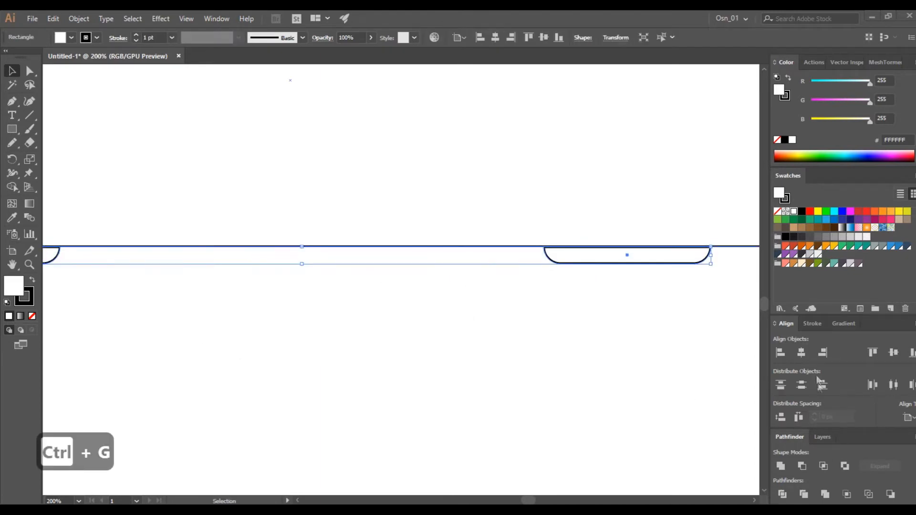
{"action": "left_click", "coordinate": [525, 301]}
{"action": "scroll", "coordinate": [442, 326], "scroll_direction": "down", "scroll_amount": 3}
{"action": "scroll", "coordinate": [452, 332], "scroll_direction": "up", "scroll_amount": 1}
{"action": "scroll", "coordinate": [452, 333], "scroll_direction": "down", "scroll_amount": 2}
{"action": "scroll", "coordinate": [452, 332], "scroll_direction": "up", "scroll_amount": 2}
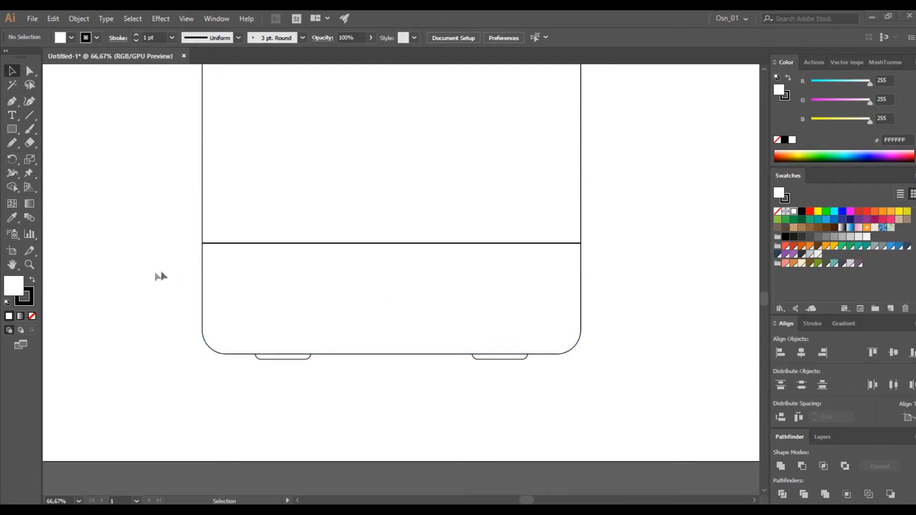
Step: Offset the paths of the three stove panels inward to create an inner rectangle in each
{"action": "left_click", "coordinate": [210, 275]}
{"action": "scroll", "coordinate": [249, 219], "scroll_direction": "up", "scroll_amount": 5}
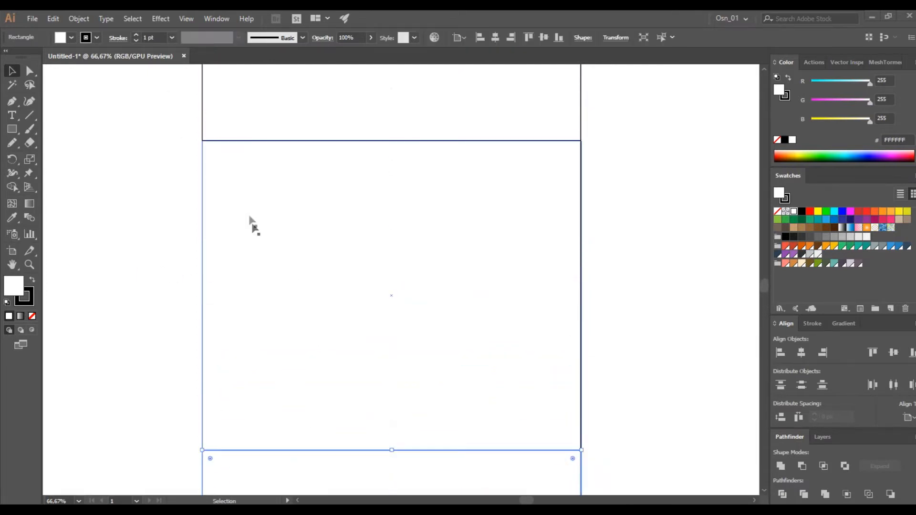
{"action": "left_click", "coordinate": [250, 251], "text": "shift"}
{"action": "left_click", "coordinate": [79, 19]}
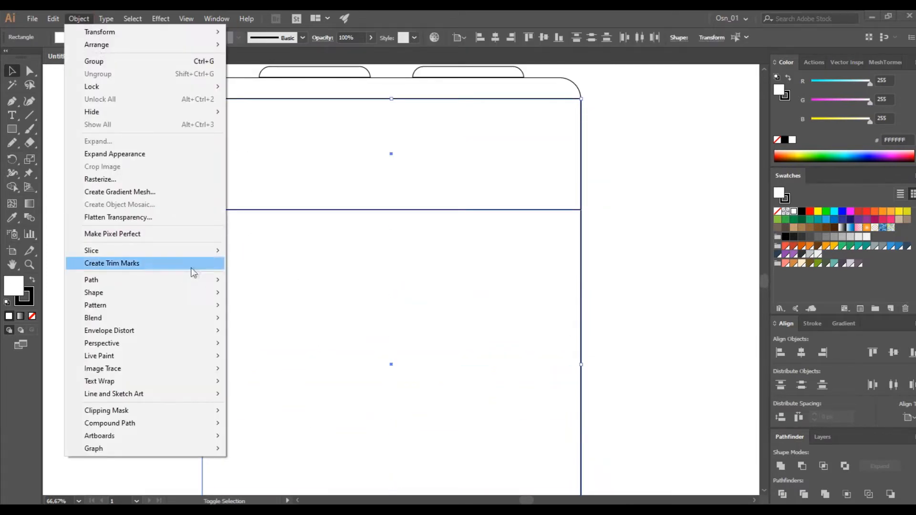
{"action": "mouse_move", "coordinate": [210, 280]}
{"action": "left_click", "coordinate": [288, 323]}
{"action": "left_click", "coordinate": [558, 300]}
{"action": "scroll", "coordinate": [607, 237], "scroll_direction": "down", "scroll_amount": 20}
{"action": "left_click", "coordinate": [612, 299]}
Step: Shrink the middle panel's inner rectangle symmetrically in width and height to widen its margin
{"action": "left_click", "coordinate": [244, 258]}
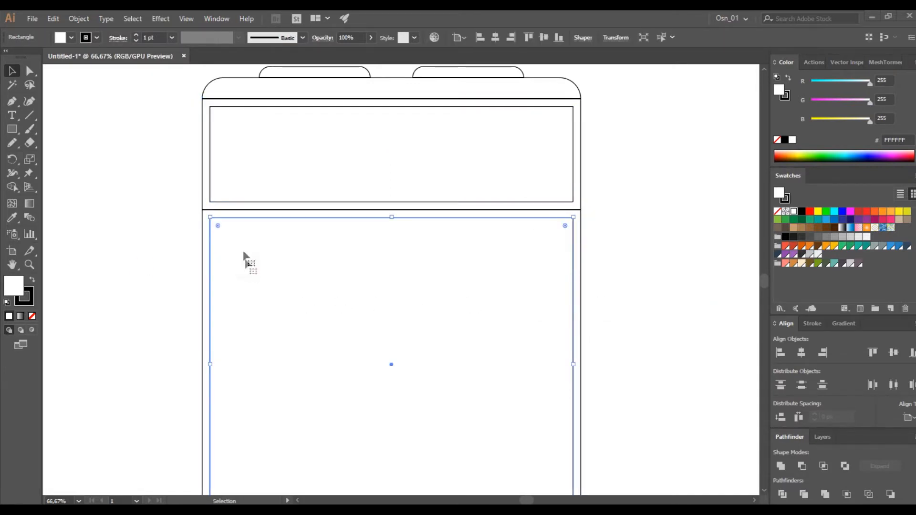
{"action": "left_click", "coordinate": [79, 19]}
{"action": "left_click", "coordinate": [726, 313]}
{"action": "left_click", "coordinate": [490, 270]}
{"action": "left_click_drag", "start_coordinate": [573, 364], "coordinate": [565, 364]}
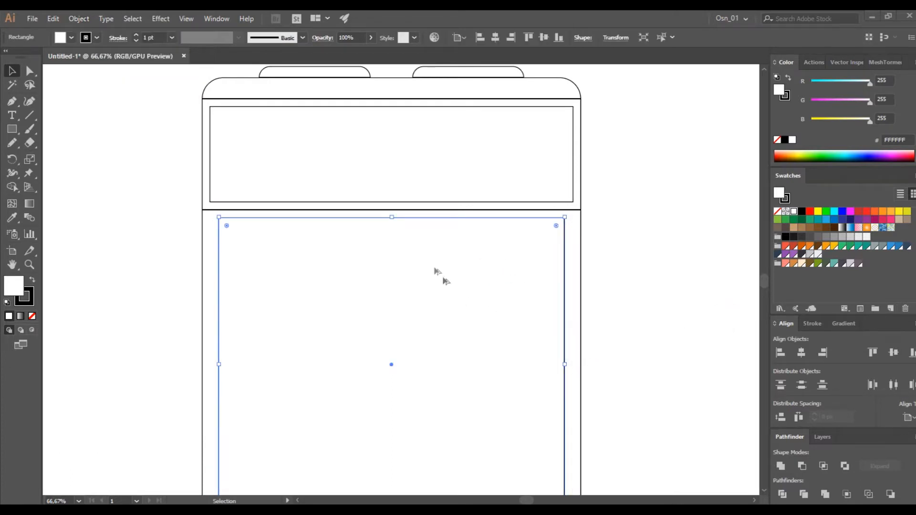
{"action": "left_click_drag", "start_coordinate": [391, 217], "coordinate": [390, 231]}
{"action": "scroll", "coordinate": [625, 288], "scroll_direction": "down", "scroll_amount": 3}
Step: Round the corners of the inner rectangles in the middle and top panels
{"action": "left_click", "coordinate": [306, 178]}
{"action": "mouse_move", "coordinate": [226, 153]}
{"action": "left_mouse_down"}
{"action": "mouse_move", "coordinate": [235, 163]}
{"action": "mouse_move", "coordinate": [225, 150]}
{"action": "left_mouse_up"}
{"action": "scroll", "coordinate": [235, 162], "scroll_direction": "up", "scroll_amount": 4}
{"action": "left_click", "coordinate": [234, 155]}
{"action": "scroll", "coordinate": [177, 258], "scroll_direction": "down", "scroll_amount": 5}
{"action": "left_click", "coordinate": [216, 299]}
{"action": "left_click_drag", "start_coordinate": [217, 300], "coordinate": [227, 311]}
{"action": "left_click", "coordinate": [627, 332]}
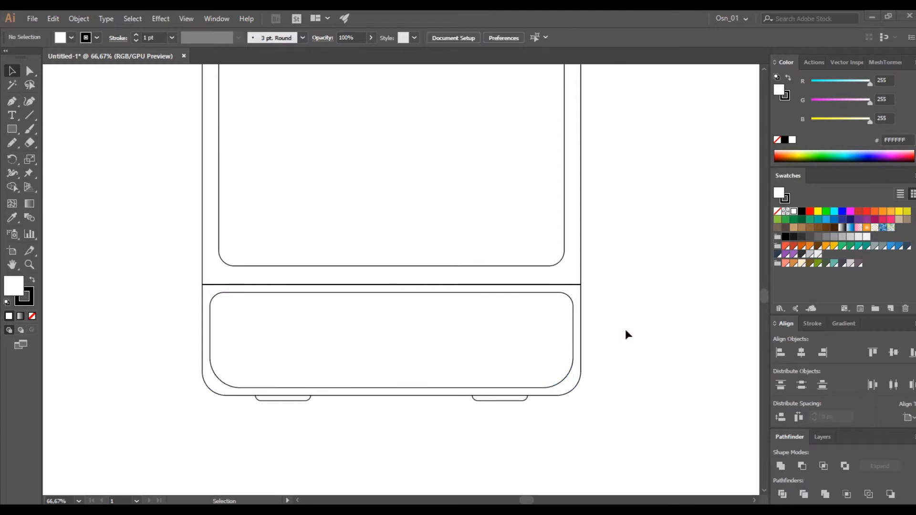
{"action": "key", "text": "ctrl+z"}
{"action": "key", "text": "ctrl+z"}
{"action": "key", "text": "ctrl+z"}
{"action": "scroll", "coordinate": [610, 319], "scroll_direction": "up", "scroll_amount": 5}
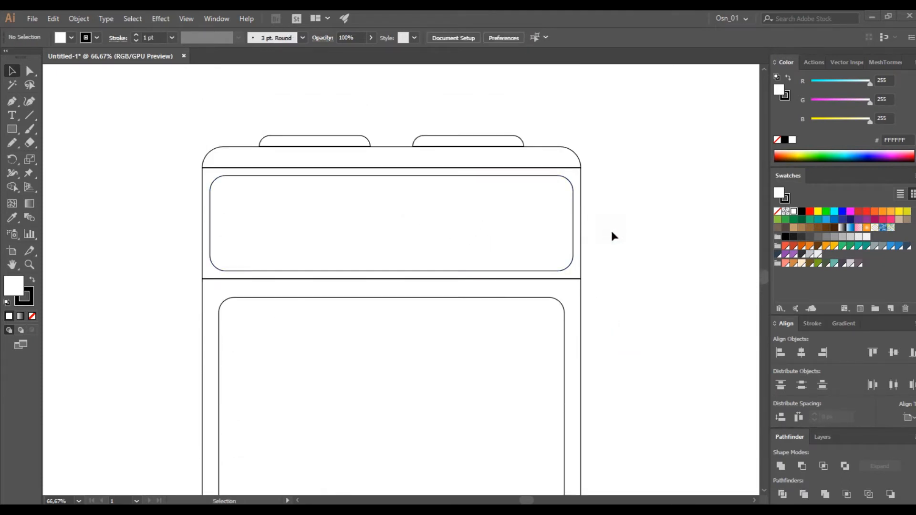
Step: Draw a long thin handle bar across the oven door's upper part, with a small square bracket near each end
{"action": "scroll", "coordinate": [612, 234], "scroll_direction": "down", "scroll_amount": 3}
{"action": "left_click_drag", "start_coordinate": [247, 273], "coordinate": [528, 281]}
{"action": "mouse_move", "coordinate": [268, 299]}
{"action": "left_mouse_down"}
{"action": "mouse_move", "coordinate": [282, 313]}
{"action": "mouse_move", "coordinate": [242, 217]}
{"action": "mouse_move", "coordinate": [241, 246]}
{"action": "mouse_move", "coordinate": [419, 245]}
{"action": "left_mouse_up"}
Step: Group the two square brackets and centre them with the handle bar on the oven door
{"action": "left_click", "coordinate": [13, 71]}
{"action": "left_click", "coordinate": [139, 167]}
{"action": "scroll", "coordinate": [307, 306], "scroll_direction": "up", "scroll_amount": 2}
{"action": "scroll", "coordinate": [168, 246], "scroll_direction": "down", "scroll_amount": 2}
{"action": "left_click", "coordinate": [197, 244], "text": "shift"}
{"action": "key", "text": "ctrl+g"}
{"action": "left_click", "coordinate": [285, 247], "text": "shift"}
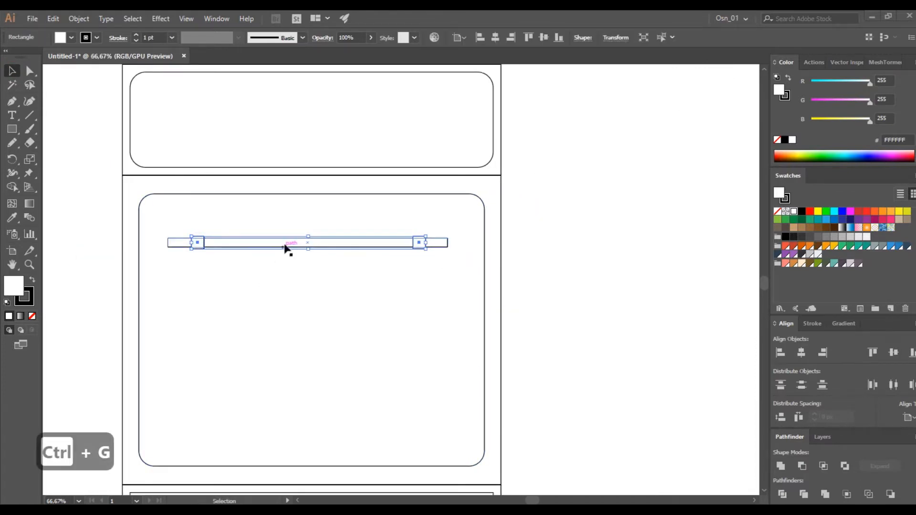
{"action": "left_click", "coordinate": [521, 286]}
Step: Bring the handle bar in front of its brackets and round the corners of the bar and brackets
{"action": "scroll", "coordinate": [521, 285], "scroll_direction": "down", "scroll_amount": 1}
{"action": "left_click", "coordinate": [397, 218]}
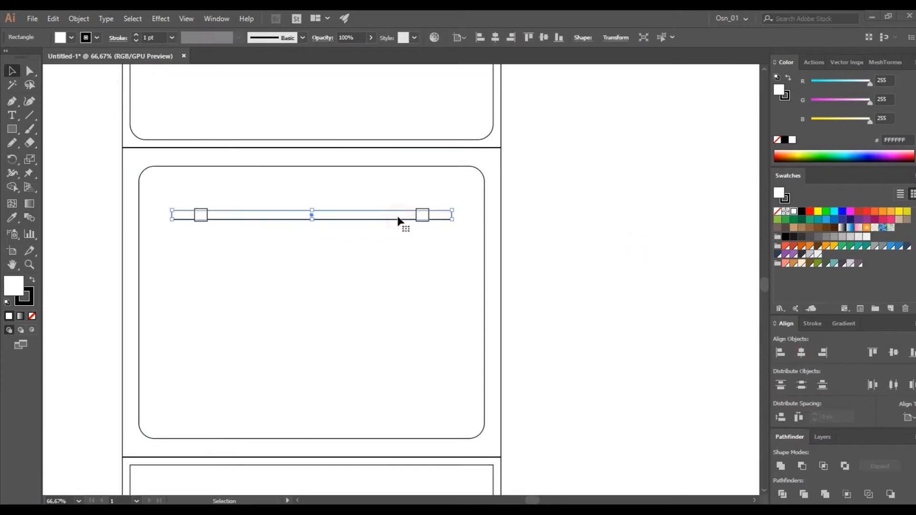
{"action": "key", "text": "ctrl+shift+bracketright"}
{"action": "scroll", "coordinate": [445, 216], "scroll_direction": "up", "scroll_amount": 3}
{"action": "left_click_drag", "start_coordinate": [456, 209], "coordinate": [376, 211]}
{"action": "left_click", "coordinate": [376, 232]}
{"action": "scroll", "coordinate": [290, 252], "scroll_direction": "right", "scroll_amount": 1}
{"action": "scroll", "coordinate": [296, 253], "scroll_direction": "down", "scroll_amount": 3}
{"action": "scroll", "coordinate": [303, 254], "scroll_direction": "left", "scroll_amount": 1}
{"action": "left_click", "coordinate": [491, 282]}
{"action": "scroll", "coordinate": [493, 287], "scroll_direction": "left", "scroll_amount": 2}
{"action": "scroll", "coordinate": [493, 286], "scroll_direction": "down", "scroll_amount": 2}
{"action": "scroll", "coordinate": [493, 286], "scroll_direction": "down", "scroll_amount": 3}
{"action": "scroll", "coordinate": [493, 286], "scroll_direction": "up", "scroll_amount": 3}
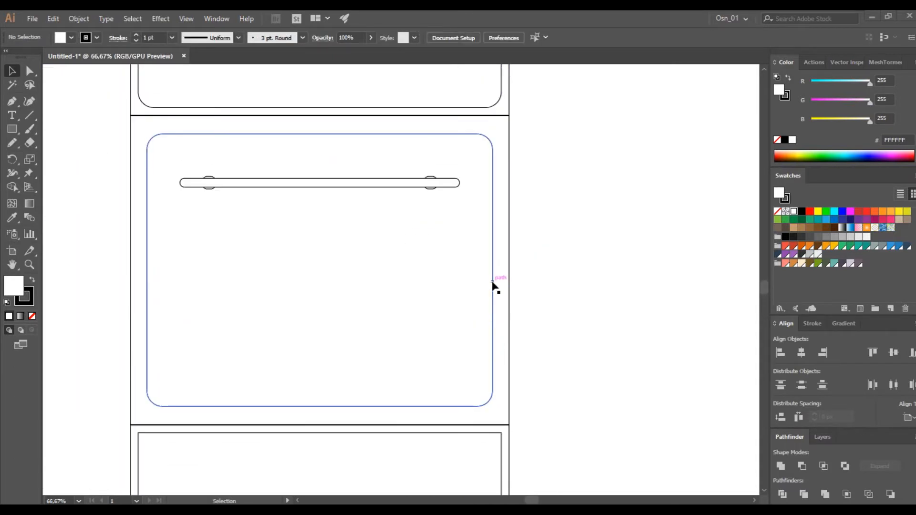
Step: Draw a flat rectangle beside the stove and a circle about 262 px in diameter overlapping it
{"action": "left_click", "coordinate": [11, 131]}
{"action": "scroll", "coordinate": [603, 347], "scroll_direction": "right", "scroll_amount": 2}
{"action": "left_click_drag", "start_coordinate": [486, 290], "coordinate": [628, 331]}
{"action": "left_click_drag", "start_coordinate": [10, 131], "coordinate": [38, 159]}
{"action": "left_click_drag", "start_coordinate": [494, 210], "coordinate": [594, 311]}
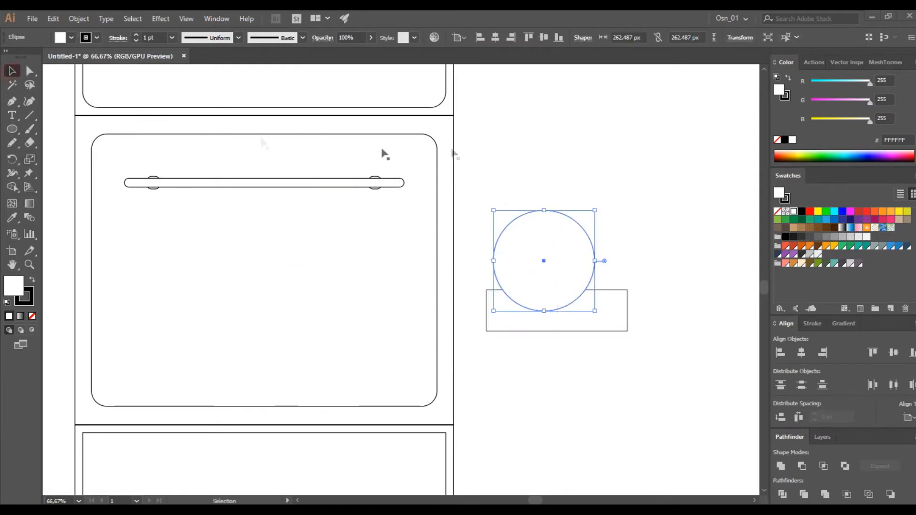
Step: Centre the circle over the rectangle's upper edge and remove everything below that edge with Shape Builder, leaving a half circle
{"action": "left_click_drag", "start_coordinate": [569, 262], "coordinate": [587, 292]}
{"action": "left_click_drag", "start_coordinate": [657, 240], "coordinate": [554, 354]}
{"action": "left_click", "coordinate": [681, 377]}
{"action": "left_click", "coordinate": [573, 319]}
{"action": "left_click", "coordinate": [622, 322]}
{"action": "key", "text": "ctrl+z"}
{"action": "key", "text": "ctrl+z"}
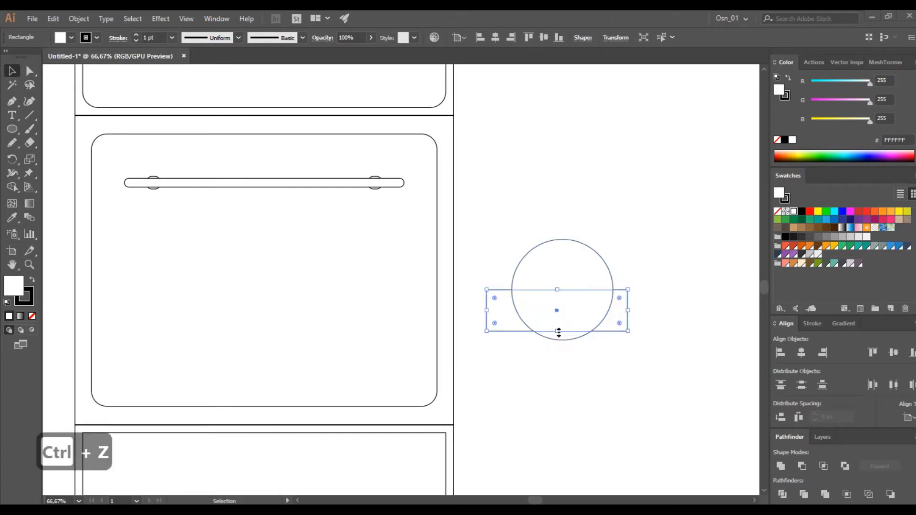
{"action": "left_click", "coordinate": [12, 187]}
{"action": "left_click_drag", "start_coordinate": [494, 344], "coordinate": [565, 317]}
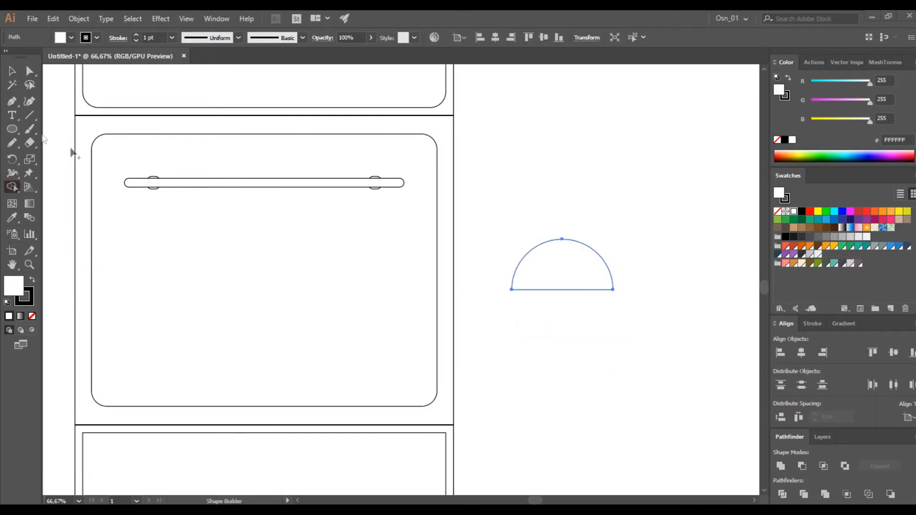
{"action": "left_click", "coordinate": [12, 71]}
{"action": "left_click", "coordinate": [552, 174]}
Step: Draw a narrow upright ellipse about 41 px wide and 91 px high below the half circle
{"action": "scroll", "coordinate": [575, 288], "scroll_direction": "up", "scroll_amount": 2}
{"action": "scroll", "coordinate": [524, 305], "scroll_direction": "right", "scroll_amount": 2}
{"action": "left_click_drag", "start_coordinate": [12, 129], "coordinate": [72, 157]}
{"action": "left_click_drag", "start_coordinate": [476, 361], "coordinate": [513, 438]}
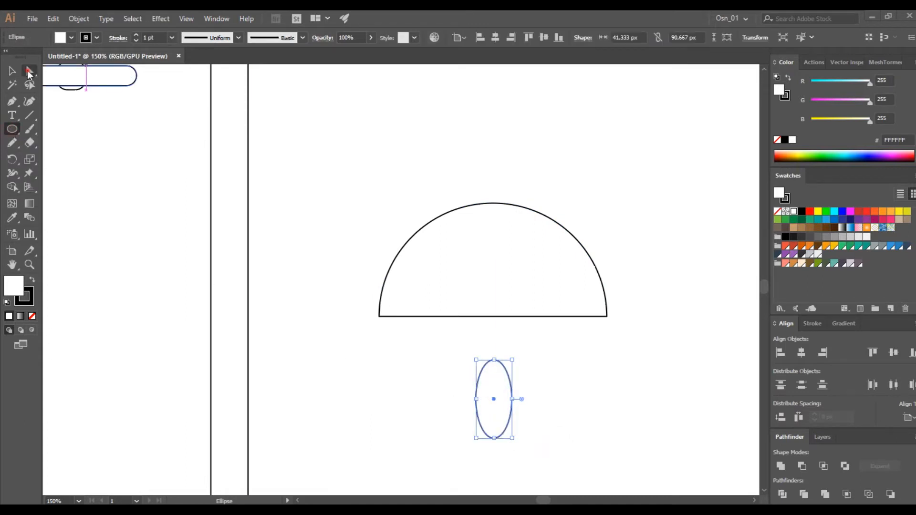
Step: Convert the ellipse's top and bottom anchor points to corners and shift its side anchor points upward
{"action": "left_click", "coordinate": [28, 70]}
{"action": "left_click", "coordinate": [503, 343]}
{"action": "left_click_drag", "start_coordinate": [490, 343], "coordinate": [499, 451]}
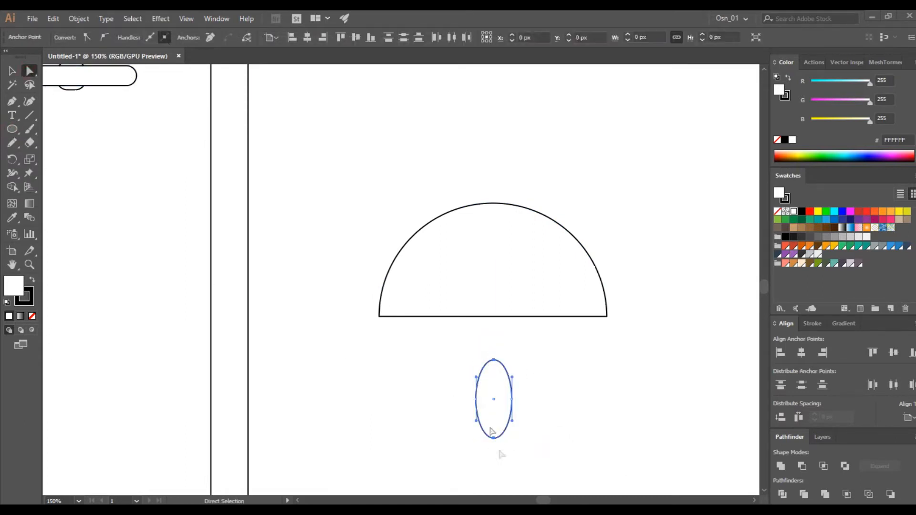
{"action": "left_click", "coordinate": [87, 37]}
{"action": "left_click_drag", "start_coordinate": [448, 388], "coordinate": [556, 414]}
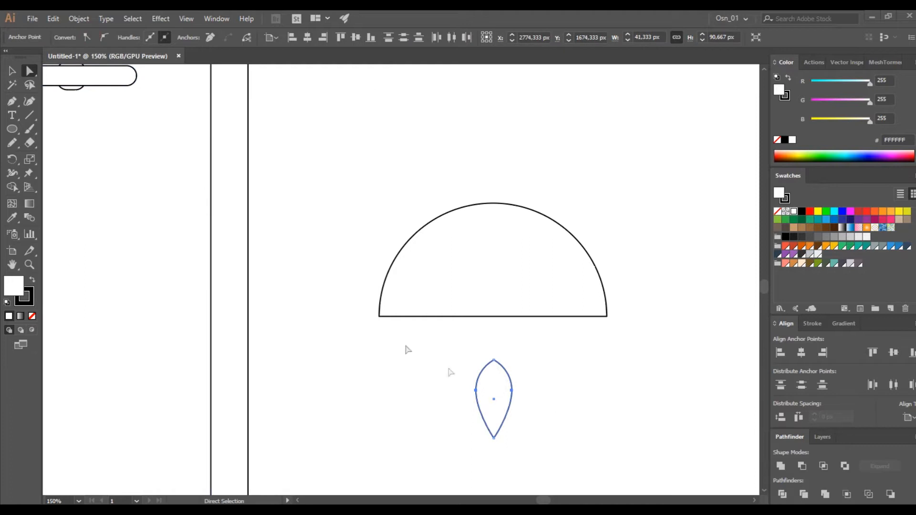
Step: Reduce the pointed shape's width and height to form a slim gauge needle
{"action": "key", "text": "v"}
{"action": "left_click_drag", "start_coordinate": [512, 399], "coordinate": [491, 399]}
{"action": "left_click_drag", "start_coordinate": [484, 360], "coordinate": [484, 370]}
{"action": "left_click", "coordinate": [522, 386]}
{"action": "left_click", "coordinate": [489, 392]}
{"action": "scroll", "coordinate": [504, 364], "scroll_direction": "down", "scroll_amount": 3}
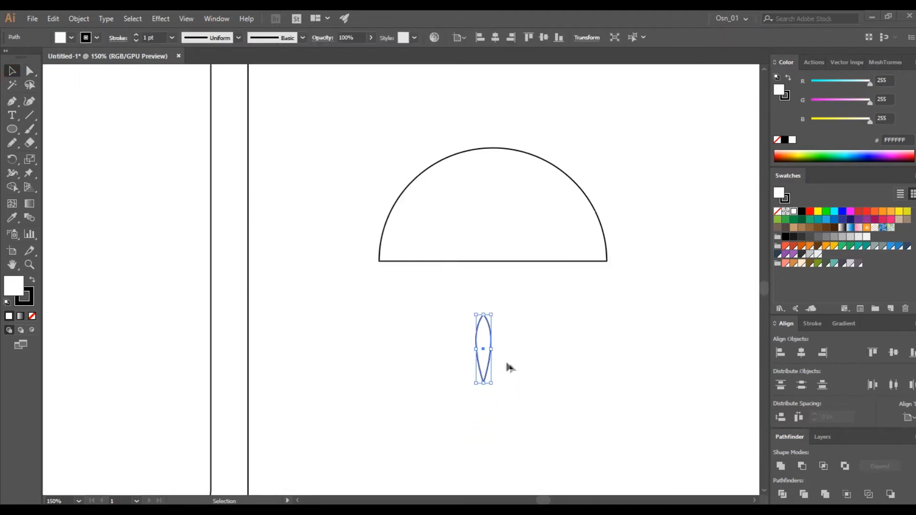
Step: Rotate the needle clockwise and place its lower tip at the middle of the half circle's base
{"action": "scroll", "coordinate": [505, 364], "scroll_direction": "up", "scroll_amount": 3}
{"action": "left_click", "coordinate": [474, 328]}
{"action": "left_click", "coordinate": [438, 254]}
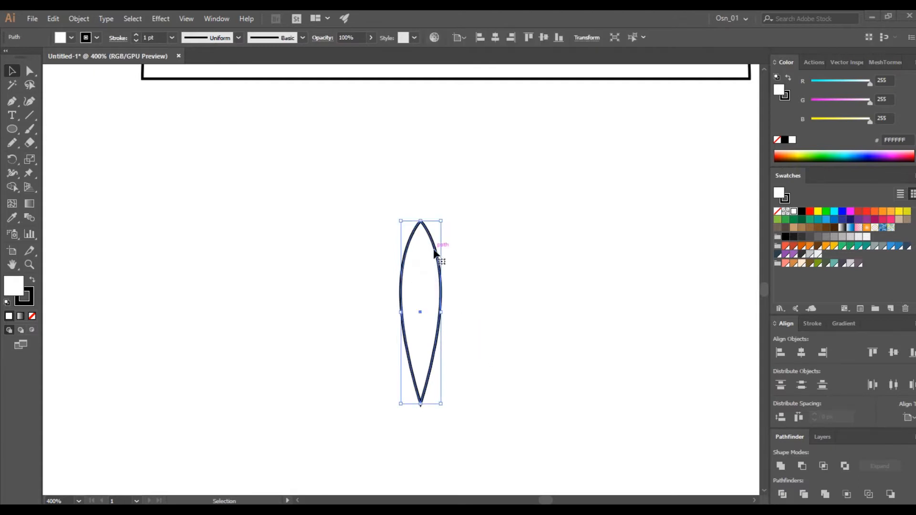
{"action": "scroll", "coordinate": [432, 258], "scroll_direction": "down", "scroll_amount": 1}
{"action": "key", "text": "r"}
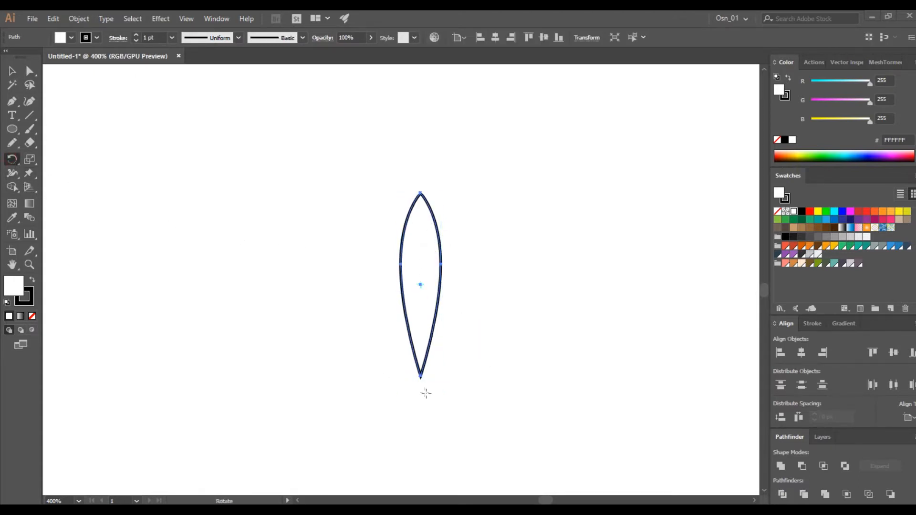
{"action": "left_click_drag", "start_coordinate": [421, 193], "coordinate": [497, 231]}
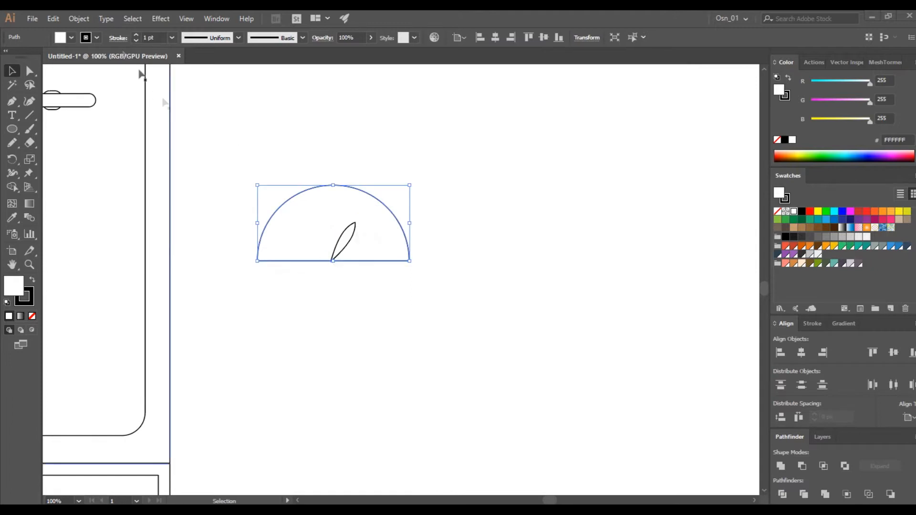
Step: Offset the half circle's path inward to create a smaller half circle inside it
{"action": "left_click", "coordinate": [106, 18]}
{"action": "mouse_move", "coordinate": [86, 18]}
{"action": "mouse_move", "coordinate": [143, 280]}
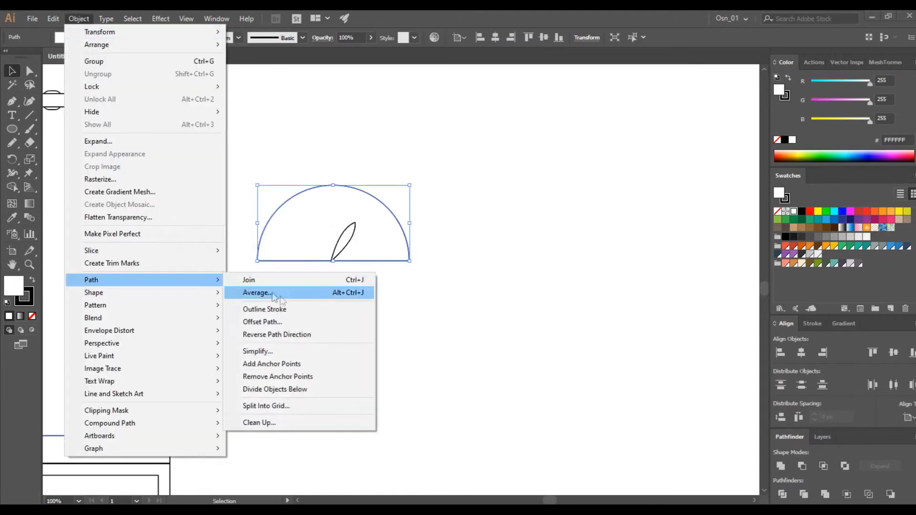
{"action": "left_click", "coordinate": [334, 319]}
{"action": "left_click", "coordinate": [543, 299]}
{"action": "left_click", "coordinate": [608, 300]}
{"action": "left_click", "coordinate": [325, 278]}
Step: Move the needle up so its lower tip sits on the inner half circle's base
{"action": "left_click_drag", "start_coordinate": [344, 237], "coordinate": [344, 227]}
{"action": "left_click_drag", "start_coordinate": [403, 316], "coordinate": [329, 229]}
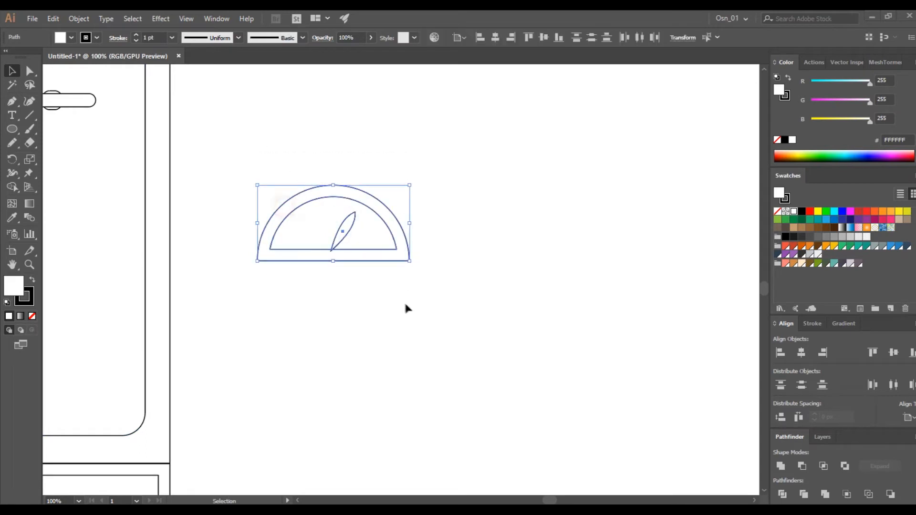
{"action": "left_click", "coordinate": [405, 303]}
Step: Round the needle's lower tip to a corner radius of 1.34 px
{"action": "scroll", "coordinate": [348, 258], "scroll_direction": "up", "scroll_amount": 3}
{"action": "left_click", "coordinate": [326, 200]}
{"action": "scroll", "coordinate": [281, 207], "scroll_direction": "up", "scroll_amount": 3}
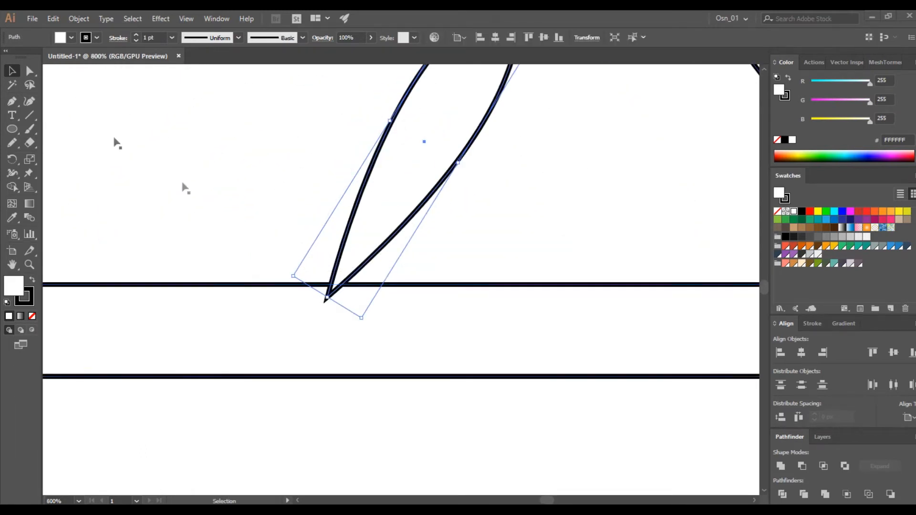
{"action": "key", "text": "a"}
{"action": "left_click", "coordinate": [328, 297]}
{"action": "left_click_drag", "start_coordinate": [334, 289], "coordinate": [341, 285]}
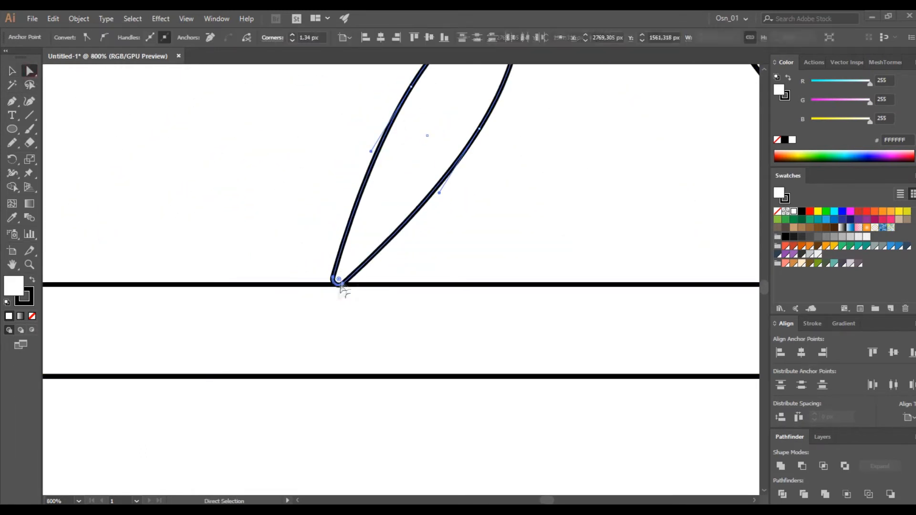
{"action": "left_click", "coordinate": [381, 313]}
{"action": "scroll", "coordinate": [381, 313], "scroll_direction": "down", "scroll_amount": 4}
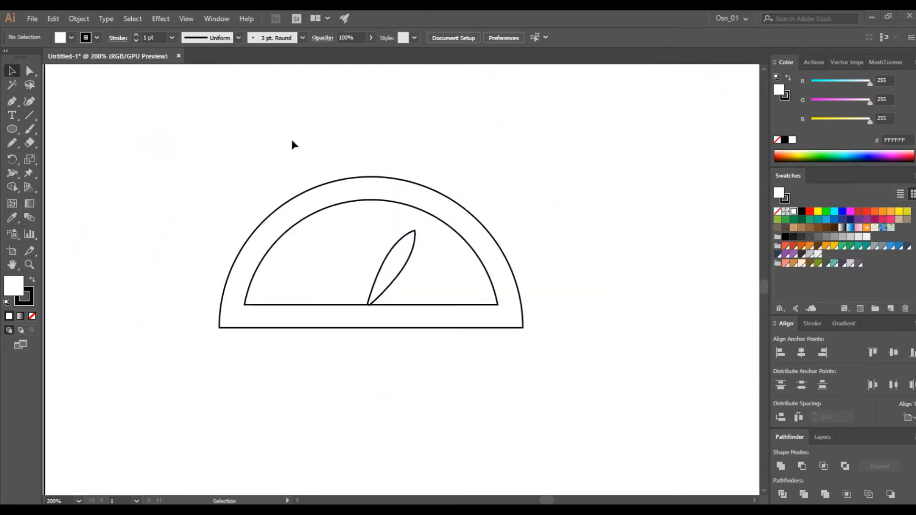
Step: Group the half-circle gauge together with its inner half circle and needle
{"action": "left_click_drag", "start_coordinate": [292, 141], "coordinate": [406, 347]}
{"action": "scroll", "coordinate": [406, 347], "scroll_direction": "down", "scroll_amount": 3}
{"action": "scroll", "coordinate": [512, 382], "scroll_direction": "left", "scroll_amount": 6}
{"action": "scroll", "coordinate": [513, 383], "scroll_direction": "down", "scroll_amount": 2}
{"action": "left_click_drag", "start_coordinate": [625, 235], "coordinate": [266, 378]}
{"action": "key", "text": "ctrl+g"}
{"action": "left_click", "coordinate": [675, 331]}
Step: Draw a circle about 92 px wide near the left end of the control panel and paste a copy in front of it
{"action": "scroll", "coordinate": [480, 305], "scroll_direction": "up", "scroll_amount": 4}
{"action": "scroll", "coordinate": [374, 239], "scroll_direction": "left", "scroll_amount": 2}
{"action": "left_click", "coordinate": [18, 132]}
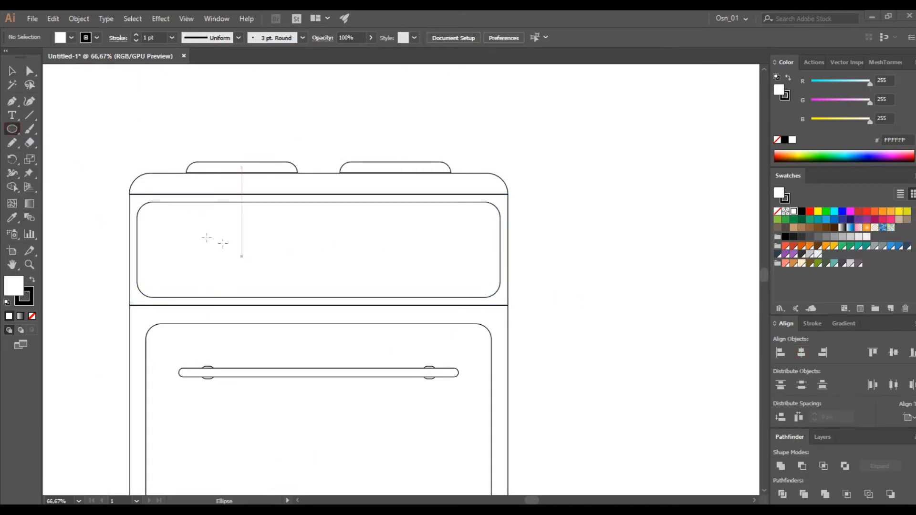
{"action": "left_click_drag", "start_coordinate": [166, 227], "coordinate": [202, 262]}
{"action": "key", "text": "ctrl+c"}
{"action": "key", "text": "ctrl+f"}
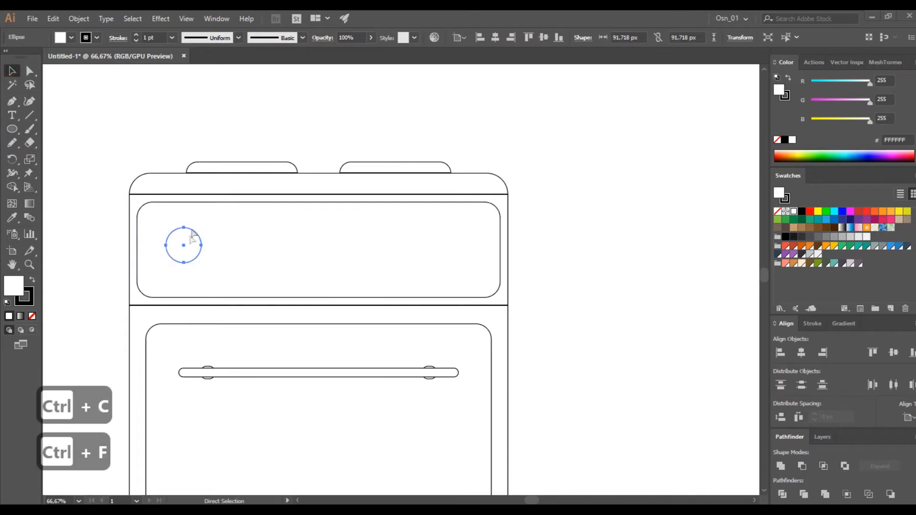
Step: Shrink the pasted circle to a concentric one about 75 px wide and duplicate both circles at the panel's right end
{"action": "left_click_drag", "start_coordinate": [201, 228], "coordinate": [596, 235]}
{"action": "scroll", "coordinate": [183, 247], "scroll_direction": "up", "scroll_amount": 1}
{"action": "left_click", "coordinate": [73, 223]}
{"action": "left_click", "coordinate": [181, 221]}
{"action": "left_click", "coordinate": [183, 230], "text": "shift"}
Step: Add a narrow vertical bar with fully rounded ends over the left knob's circles
{"action": "left_click_drag", "start_coordinate": [12, 133], "coordinate": [47, 129]}
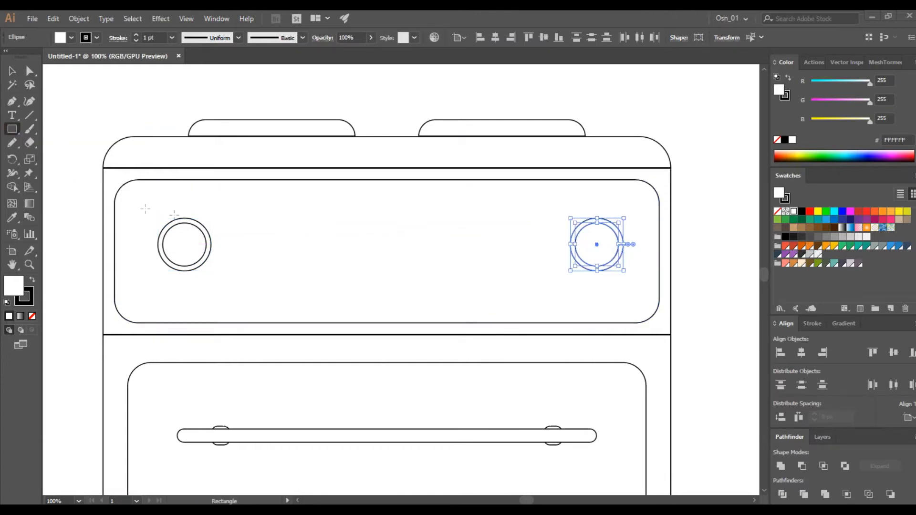
{"action": "left_click_drag", "start_coordinate": [64, 211], "coordinate": [74, 271]}
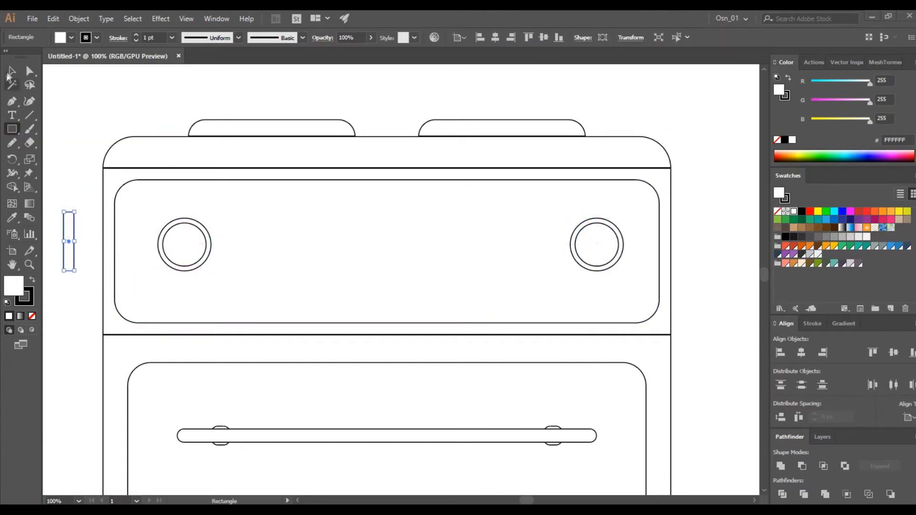
{"action": "left_click_drag", "start_coordinate": [68, 223], "coordinate": [184, 232]}
{"action": "scroll", "coordinate": [184, 233], "scroll_direction": "up", "scroll_amount": 4}
{"action": "left_click_drag", "start_coordinate": [174, 168], "coordinate": [180, 187]}
{"action": "key", "text": "ctrl+z"}
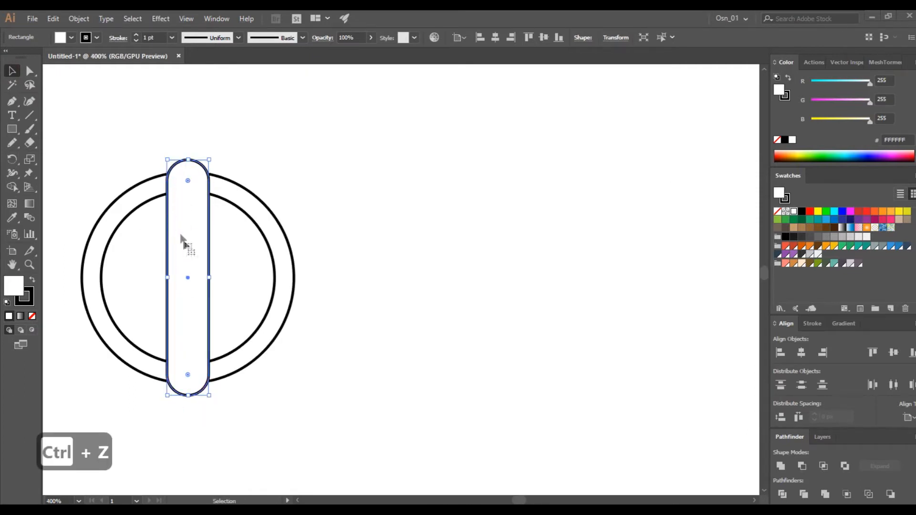
Step: Align the left knob's bar and circles to their common horizontal center
{"action": "scroll", "coordinate": [176, 228], "scroll_direction": "down", "scroll_amount": 3}
{"action": "left_click_drag", "start_coordinate": [55, 244], "coordinate": [102, 268]}
{"action": "left_click", "coordinate": [802, 354]}
Step: Copy the knob three times along the panel, with two bars tilted diagonally and the last one horizontal
{"action": "left_click_drag", "start_coordinate": [488, 278], "coordinate": [275, 292]}
{"action": "scroll", "coordinate": [180, 291], "scroll_direction": "down", "scroll_amount": 2}
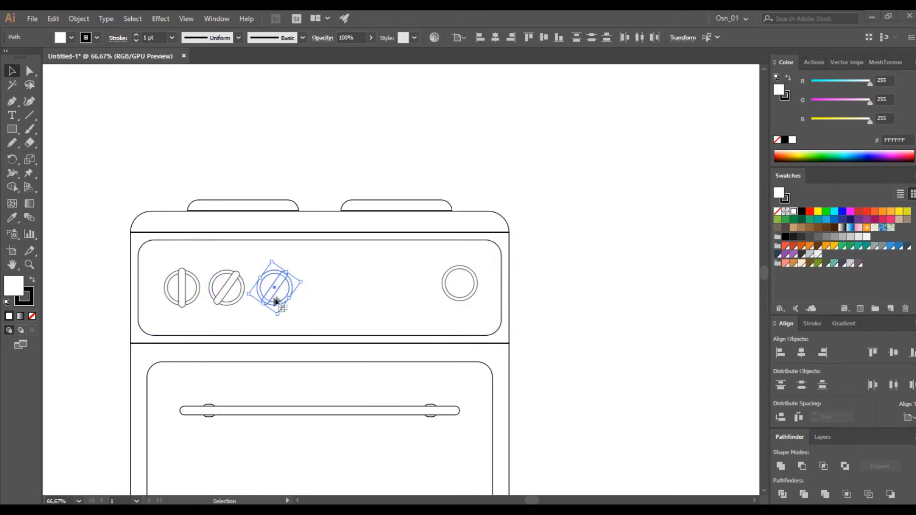
{"action": "left_click_drag", "start_coordinate": [270, 291], "coordinate": [348, 311]}
Step: Delete the spare circles at the panel's right end and the fourth knob with the horizontal bar
{"action": "left_click", "coordinate": [462, 291]}
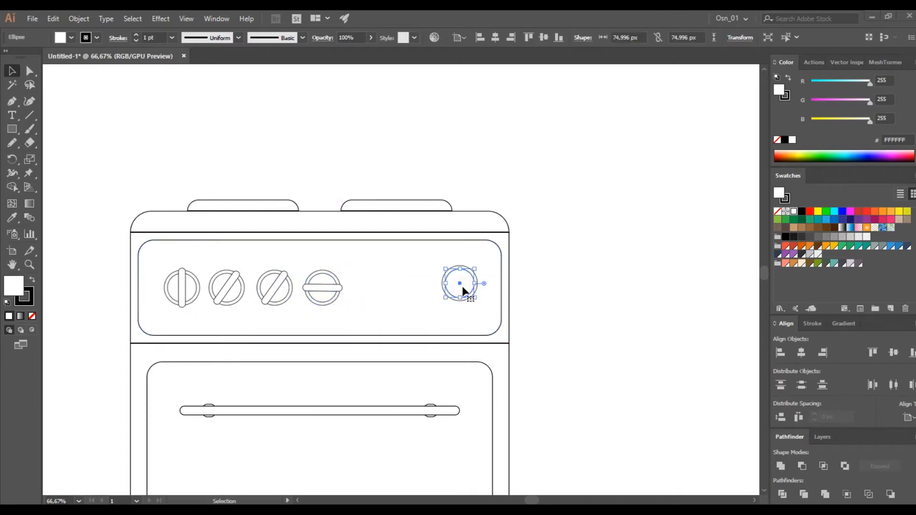
{"action": "key", "text": "Delete"}
{"action": "scroll", "coordinate": [312, 299], "scroll_direction": "up", "scroll_amount": 3}
{"action": "left_click", "coordinate": [374, 264]}
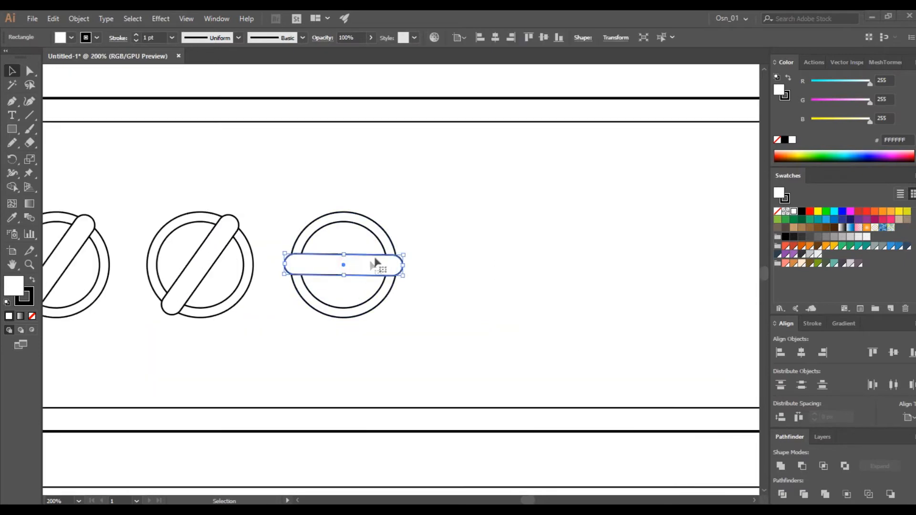
{"action": "left_click", "coordinate": [371, 241], "text": "shift"}
{"action": "left_click", "coordinate": [365, 219], "text": "shift"}
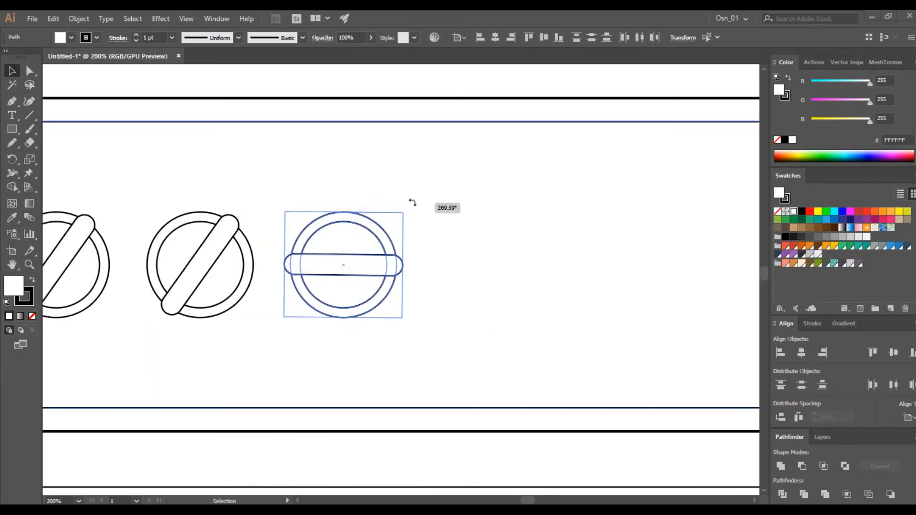
{"action": "key", "text": "Delete"}
Step: Copy the upright knob to the end of the knob row and rotate the copy so its bar lies horizontal
{"action": "scroll", "coordinate": [306, 282], "scroll_direction": "down", "scroll_amount": 2}
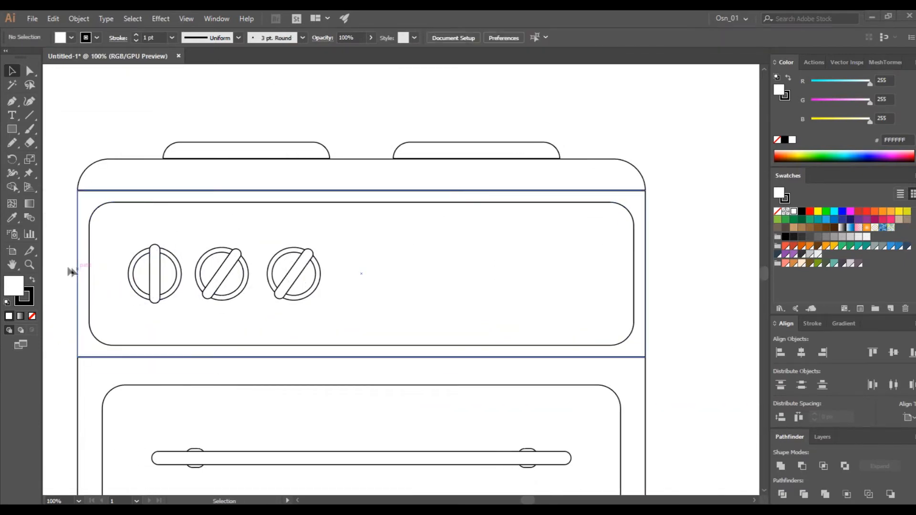
{"action": "left_click_drag", "start_coordinate": [58, 257], "coordinate": [176, 278]}
{"action": "left_click_drag", "start_coordinate": [110, 277], "coordinate": [110, 279]}
{"action": "left_click_drag", "start_coordinate": [154, 280], "coordinate": [361, 279]}
{"action": "left_click_drag", "start_coordinate": [396, 242], "coordinate": [416, 321]}
Step: Group the circles and bar of each of the four knobs into a separate group per knob
{"action": "key", "text": "ctrl+g"}
{"action": "left_click", "coordinate": [282, 262]}
{"action": "key", "text": "ctrl+g"}
{"action": "left_click", "coordinate": [223, 298]}
{"action": "scroll", "coordinate": [218, 294], "scroll_direction": "up", "scroll_amount": 3}
{"action": "left_click", "coordinate": [232, 317], "text": "shift"}
{"action": "left_click", "coordinate": [229, 255], "text": "shift"}
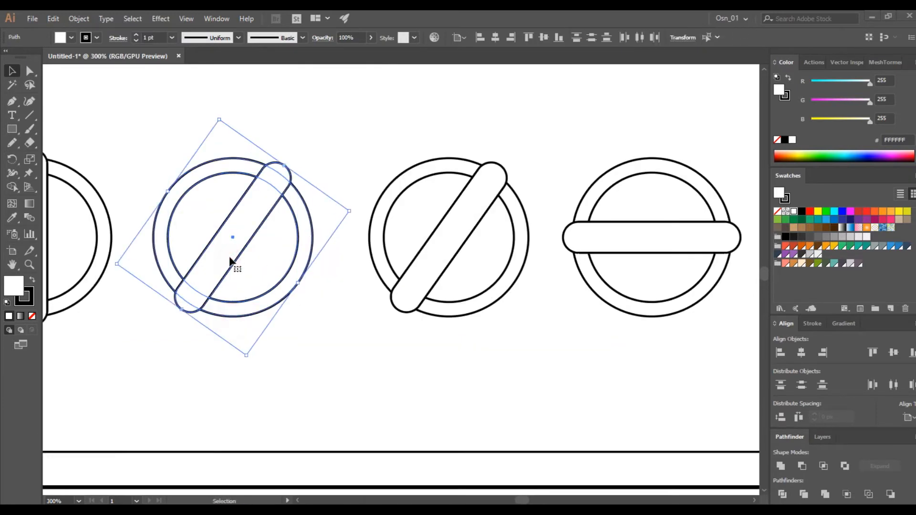
{"action": "key", "text": "ctrl+g"}
{"action": "scroll", "coordinate": [171, 252], "scroll_direction": "left", "scroll_amount": 2}
{"action": "left_click", "coordinate": [165, 242]}
{"action": "left_click", "coordinate": [100, 204], "text": "shift"}
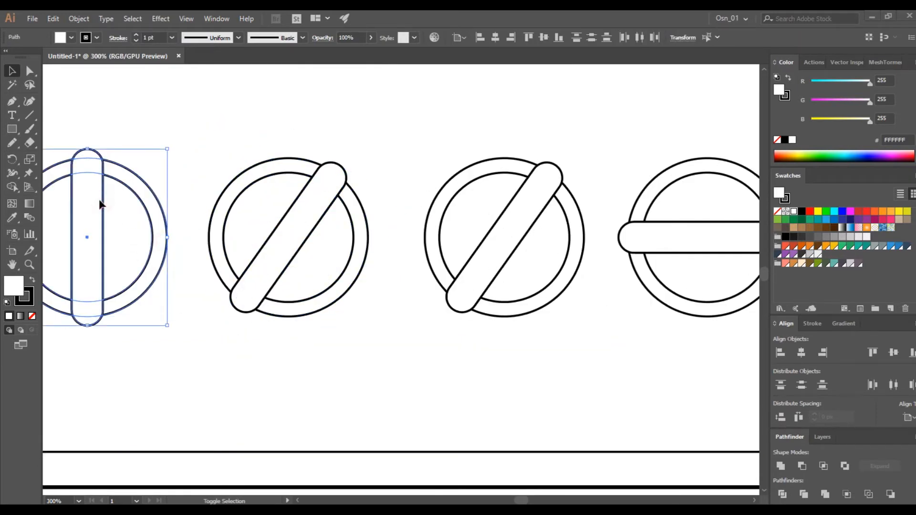
{"action": "key", "text": "ctrl+g"}
Step: Distribute the four grouped knobs evenly by their horizontal centers
{"action": "scroll", "coordinate": [147, 253], "scroll_direction": "down", "scroll_amount": 2}
{"action": "scroll", "coordinate": [150, 252], "scroll_direction": "left", "scroll_amount": 3}
{"action": "left_click_drag", "start_coordinate": [62, 221], "coordinate": [566, 272]}
{"action": "left_click_drag", "start_coordinate": [52, 286], "coordinate": [139, 323]}
{"action": "left_click", "coordinate": [906, 418]}
{"action": "left_click", "coordinate": [880, 429]}
{"action": "left_click", "coordinate": [893, 385]}
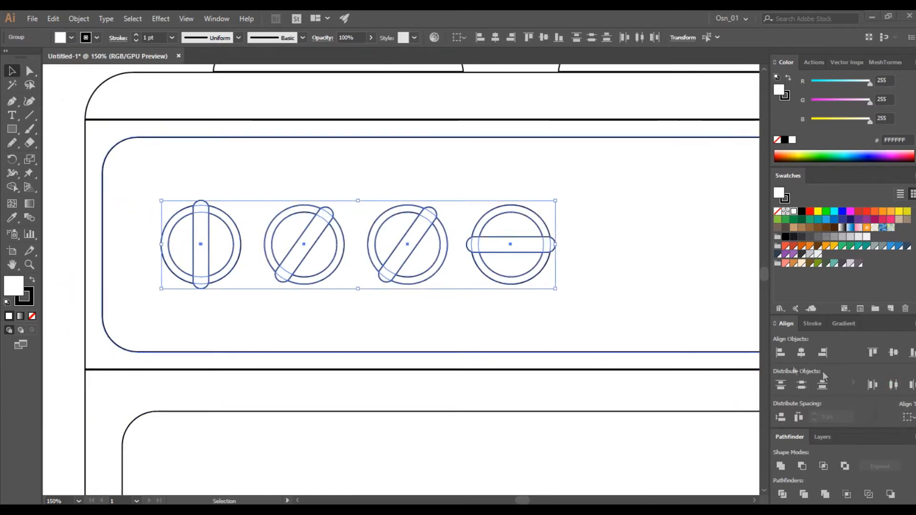
Step: Draw a display rectangle about 276 by 92 px beside the knobs and round its corners to about 33.8 px
{"action": "scroll", "coordinate": [567, 309], "scroll_direction": "down", "scroll_amount": 2}
{"action": "scroll", "coordinate": [573, 311], "scroll_direction": "right", "scroll_amount": 3}
{"action": "left_click", "coordinate": [622, 281]}
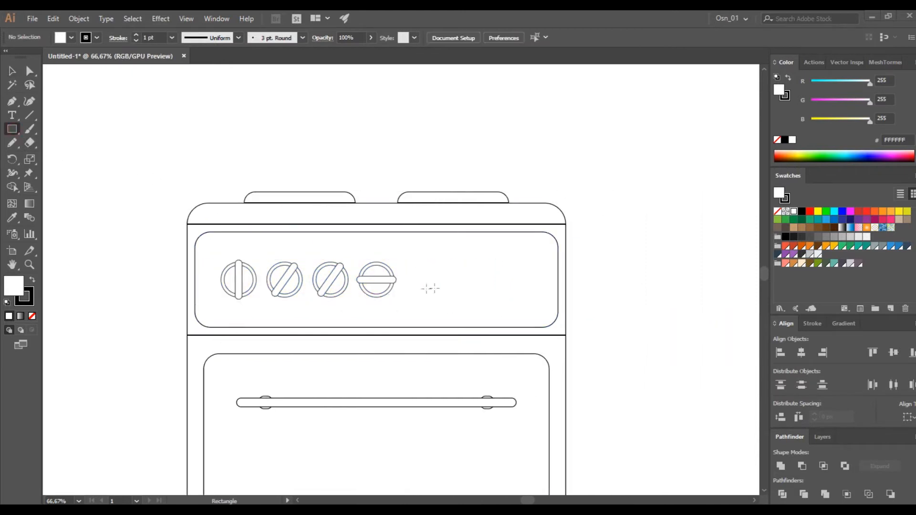
{"action": "mouse_move", "coordinate": [432, 263]}
{"action": "left_mouse_down"}
{"action": "mouse_move", "coordinate": [482, 297]}
{"action": "mouse_move", "coordinate": [539, 297]}
{"action": "left_mouse_up"}
{"action": "left_click_drag", "start_coordinate": [446, 270], "coordinate": [448, 268]}
{"action": "left_click", "coordinate": [258, 100]}
Step: Offset the display's path inward to create a rounded rectangle about 256 by 72 px inside it
{"action": "left_click", "coordinate": [469, 280]}
{"action": "left_click", "coordinate": [70, 19]}
{"action": "mouse_move", "coordinate": [123, 281]}
{"action": "left_click", "coordinate": [296, 319]}
{"action": "left_click", "coordinate": [565, 298]}
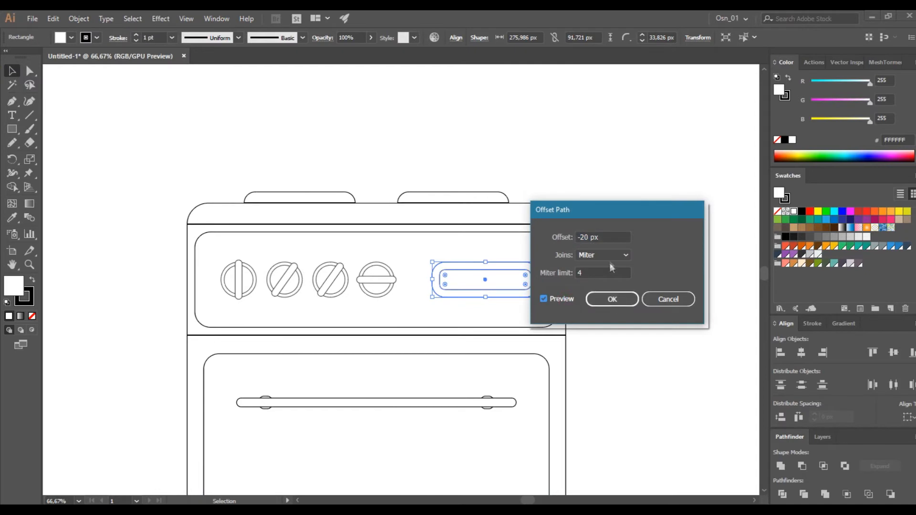
{"action": "left_click", "coordinate": [610, 300]}
{"action": "left_click", "coordinate": [573, 288]}
Step: Duplicate the whole stove drawing to the right of the original
{"action": "scroll", "coordinate": [571, 288], "scroll_direction": "up", "scroll_amount": 2}
{"action": "scroll", "coordinate": [538, 267], "scroll_direction": "down", "scroll_amount": 3}
{"action": "scroll", "coordinate": [592, 315], "scroll_direction": "down", "scroll_amount": 3}
{"action": "scroll", "coordinate": [573, 319], "scroll_direction": "right", "scroll_amount": 4}
{"action": "scroll", "coordinate": [546, 319], "scroll_direction": "up", "scroll_amount": 1}
{"action": "scroll", "coordinate": [539, 310], "scroll_direction": "down", "scroll_amount": 2}
{"action": "left_click_drag", "start_coordinate": [526, 117], "coordinate": [469, 355]}
{"action": "left_click_drag", "start_coordinate": [426, 319], "coordinate": [270, 310]}
{"action": "left_click_drag", "start_coordinate": [172, 304], "coordinate": [395, 303]}
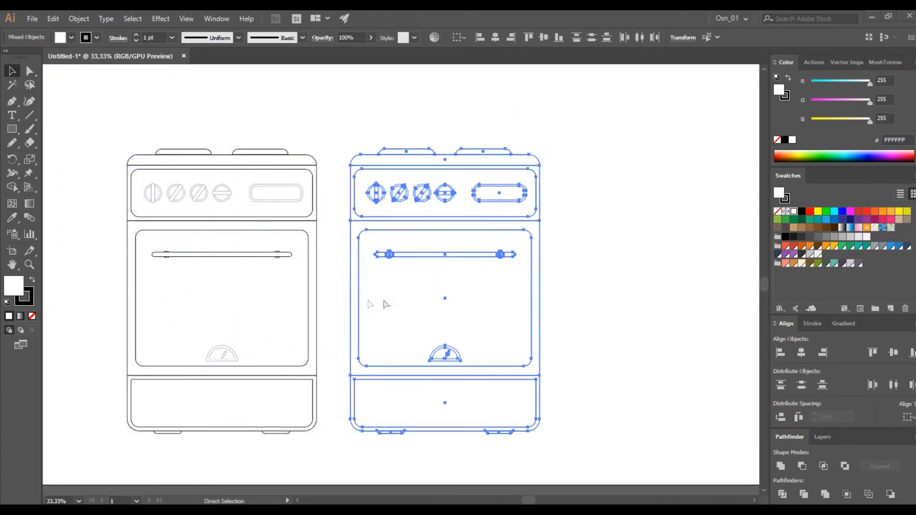
Step: Group all parts of the original outlined stove
{"action": "left_click_drag", "start_coordinate": [99, 127], "coordinate": [337, 462]}
{"action": "key", "text": "ctrl+g"}
{"action": "left_click", "coordinate": [566, 284]}
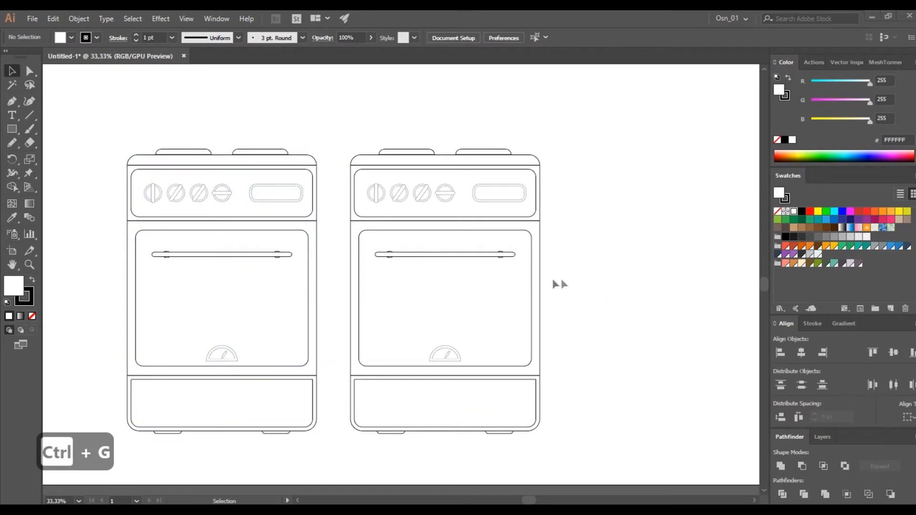
Step: Fill the three body sections of the stove copy with orange (R=210 G=84 B=0)
{"action": "scroll", "coordinate": [567, 283], "scroll_direction": "up", "scroll_amount": 1}
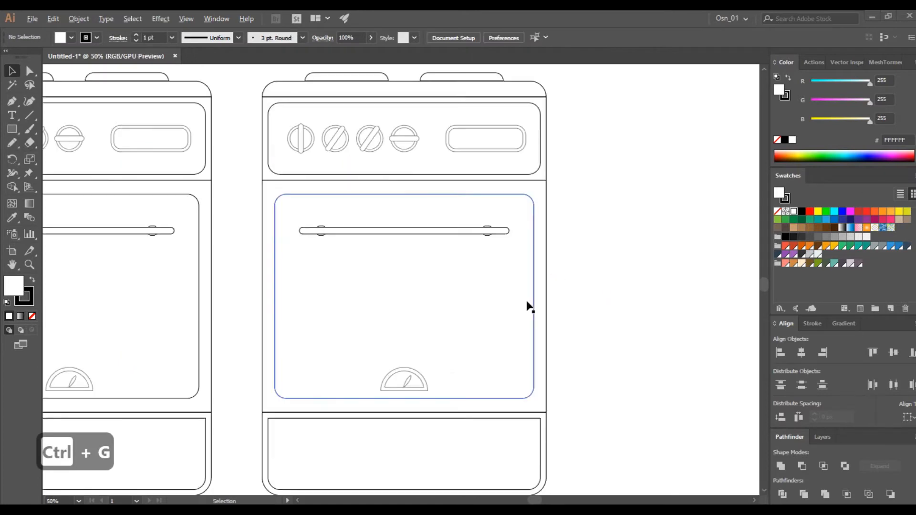
{"action": "left_click", "coordinate": [472, 114]}
{"action": "left_click", "coordinate": [566, 159]}
{"action": "left_click", "coordinate": [547, 159]}
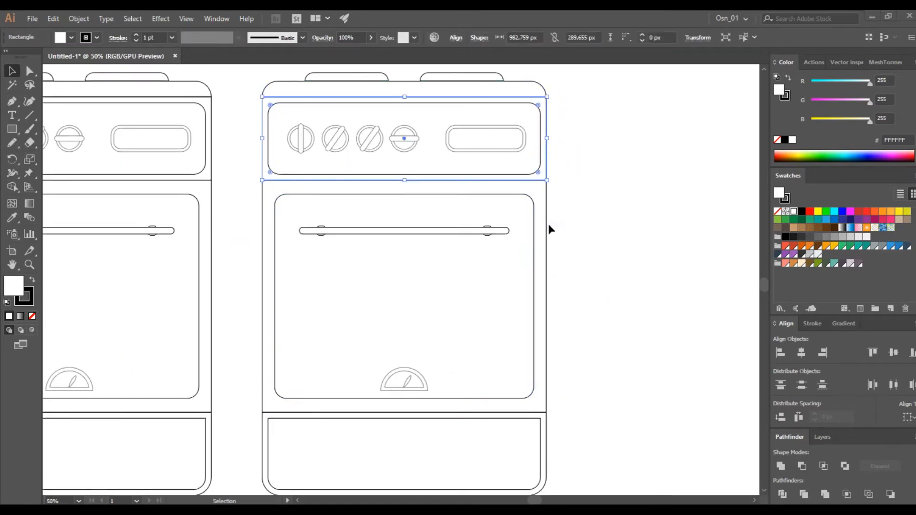
{"action": "left_click", "coordinate": [547, 227], "text": "shift"}
{"action": "left_click", "coordinate": [546, 435], "text": "shift"}
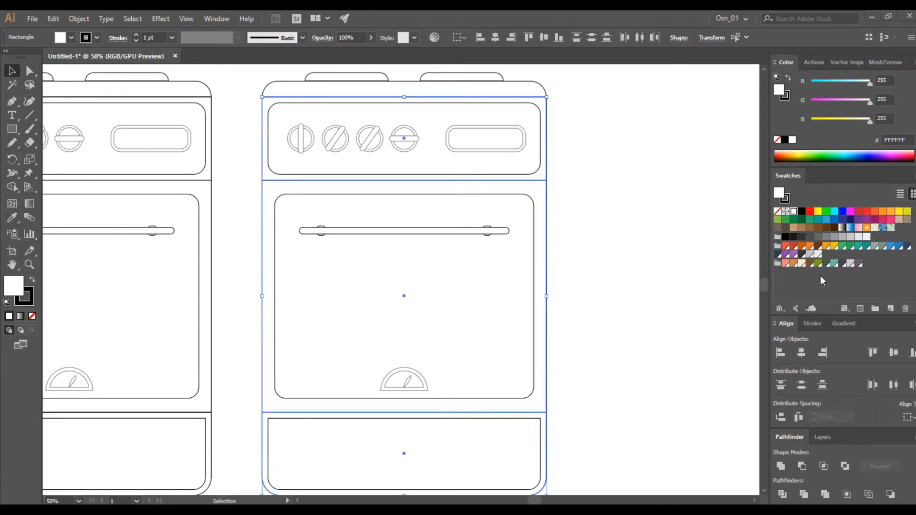
{"action": "left_click", "coordinate": [802, 246]}
{"action": "left_click", "coordinate": [621, 200]}
Step: Fill the rounded control panel and the bottom drawer panel with red (R=190 G=57 B=42)
{"action": "left_click", "coordinate": [529, 170]}
{"action": "left_click", "coordinate": [517, 439], "text": "shift"}
{"action": "left_click", "coordinate": [794, 246]}
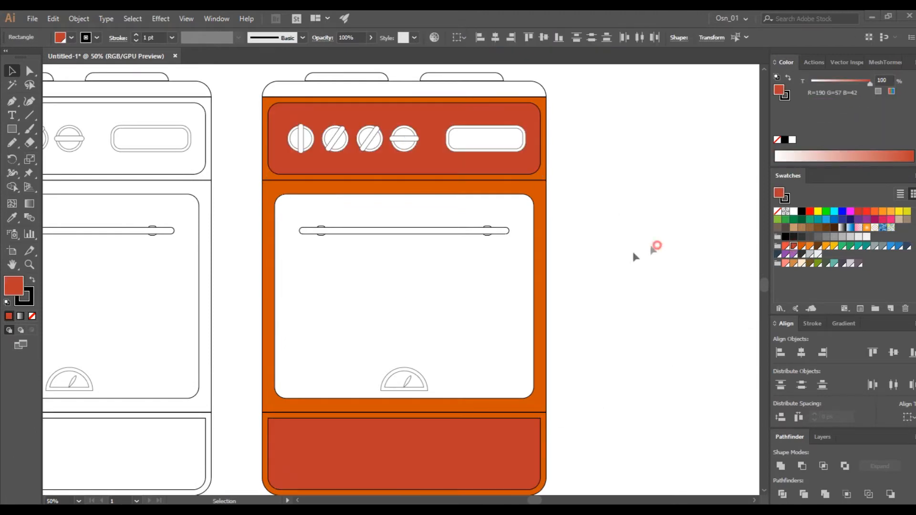
{"action": "left_click", "coordinate": [654, 245]}
Step: Fill the bars of all four knobs with yellow (R=241 G=196 B=15), leaving the knob groups intact
{"action": "scroll", "coordinate": [527, 203], "scroll_direction": "up", "scroll_amount": 1}
{"action": "scroll", "coordinate": [334, 197], "scroll_direction": "up", "scroll_amount": 1, "text": "alt"}
{"action": "scroll", "coordinate": [327, 217], "scroll_direction": "up", "scroll_amount": 1}
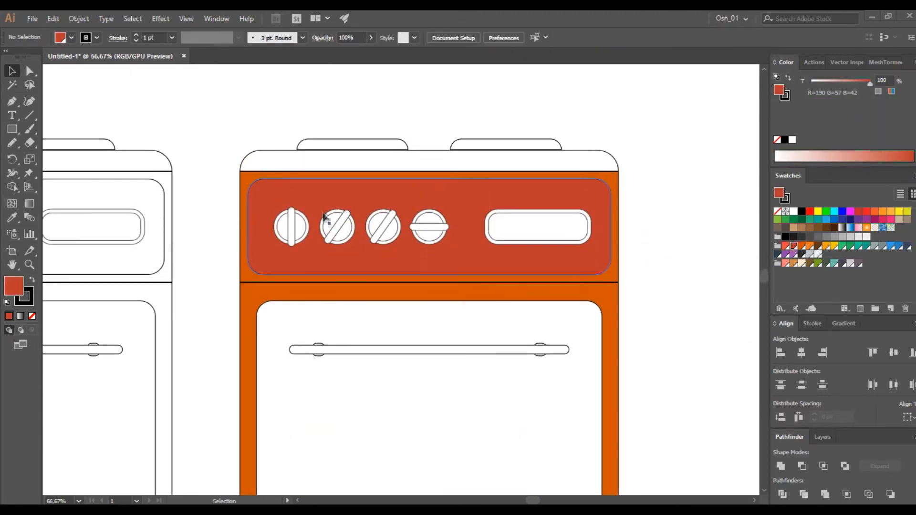
{"action": "scroll", "coordinate": [328, 216], "scroll_direction": "up", "scroll_amount": 2, "text": "alt"}
{"action": "left_click", "coordinate": [283, 248]}
{"action": "scroll", "coordinate": [277, 249], "scroll_direction": "right", "scroll_amount": 1}
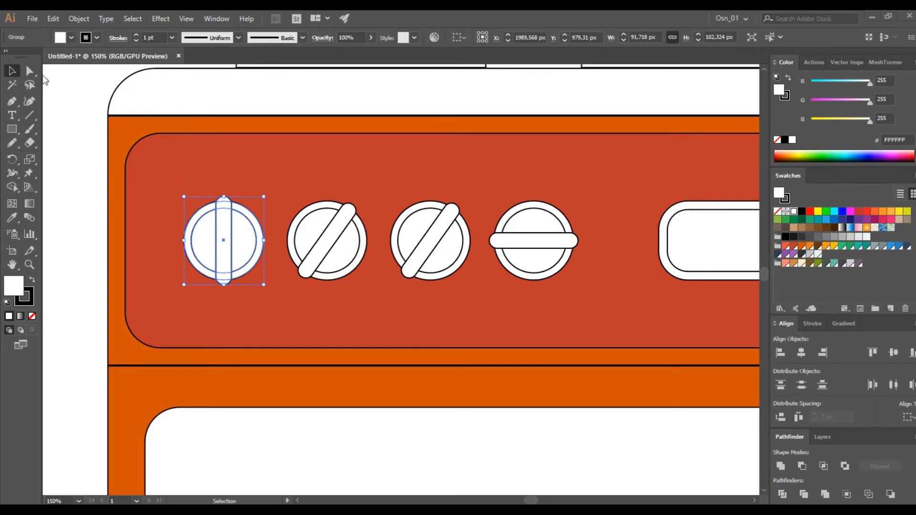
{"action": "left_click", "coordinate": [30, 71]}
{"action": "left_click", "coordinate": [65, 149]}
{"action": "left_click", "coordinate": [224, 246]}
{"action": "left_click", "coordinate": [335, 230], "text": "shift"}
{"action": "left_click", "coordinate": [437, 234], "text": "shift"}
{"action": "left_click", "coordinate": [535, 243], "text": "shift"}
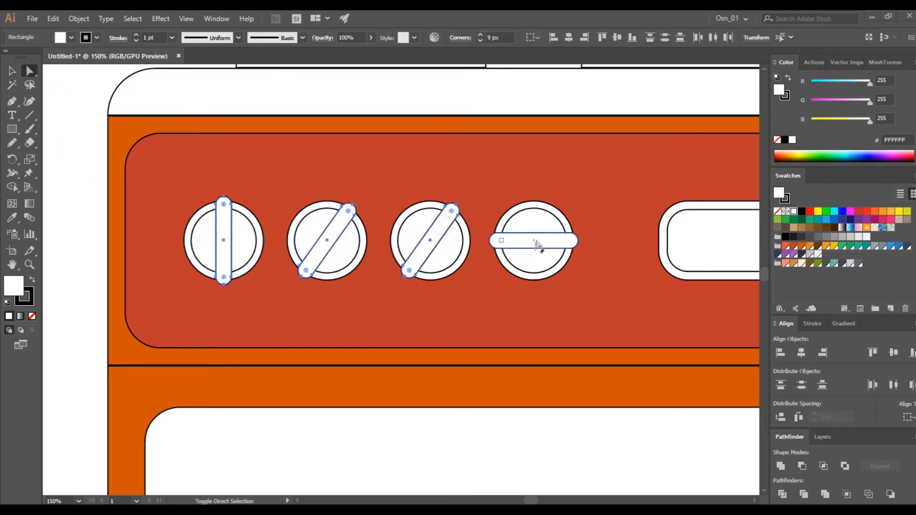
{"action": "left_click", "coordinate": [810, 246]}
{"action": "left_click", "coordinate": [826, 246]}
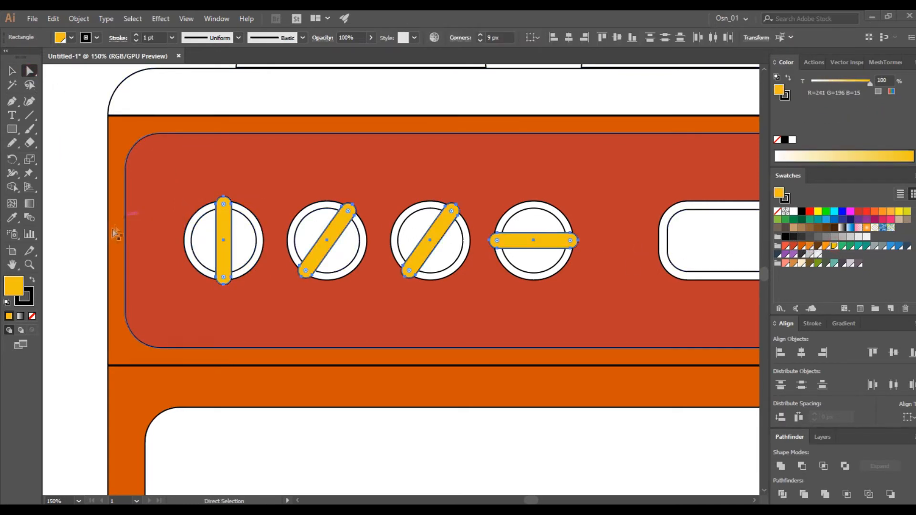
Step: Fill the inner circles of the knobs with the light orange swatch
{"action": "left_click", "coordinate": [200, 239]}
{"action": "left_click", "coordinate": [305, 246], "text": "shift"}
{"action": "left_click", "coordinate": [418, 230], "text": "shift"}
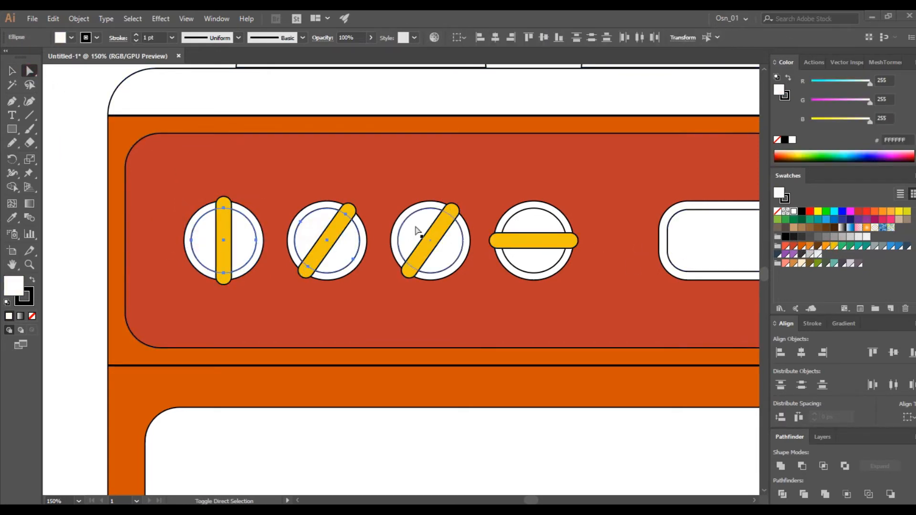
{"action": "left_click", "coordinate": [827, 248]}
Step: Fill the outer circles of all four knobs with gray (R=149 G=165 B=165)
{"action": "left_click", "coordinate": [562, 215]}
{"action": "left_click", "coordinate": [419, 208], "text": "shift"}
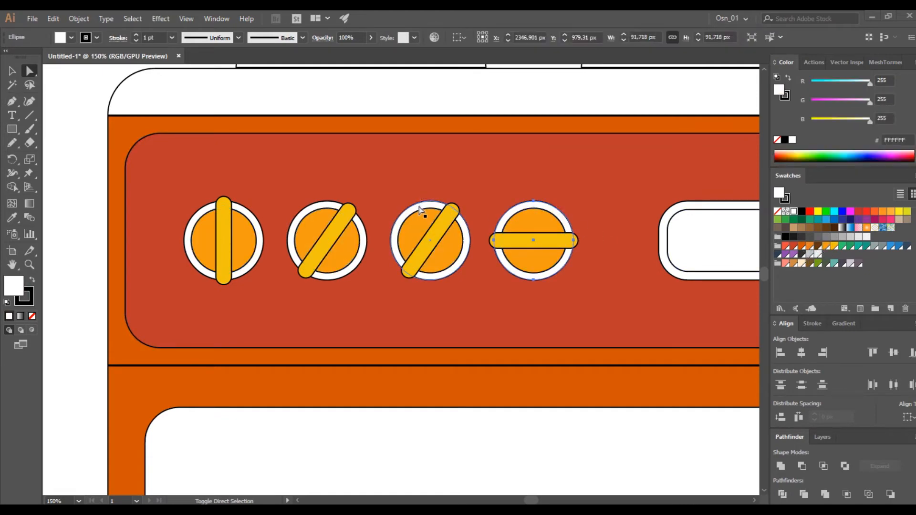
{"action": "left_click", "coordinate": [315, 206], "text": "shift"}
{"action": "left_click", "coordinate": [200, 213], "text": "shift"}
{"action": "left_click", "coordinate": [556, 286], "text": "shift"}
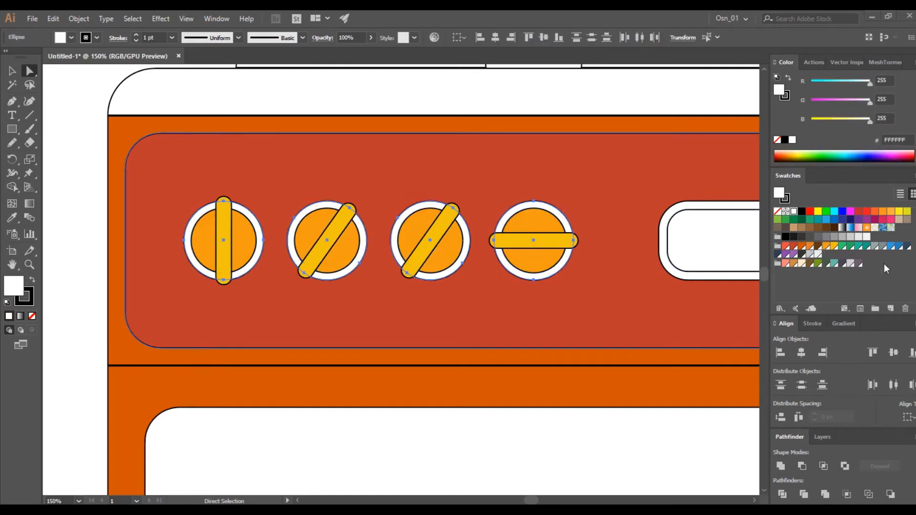
{"action": "left_click", "coordinate": [876, 248]}
Step: Fill the display's outer frame with gray and its inner rectangle with blue (R=41 G=127 B=184)
{"action": "scroll", "coordinate": [591, 268], "scroll_direction": "right", "scroll_amount": 5}
{"action": "left_click", "coordinate": [538, 211]}
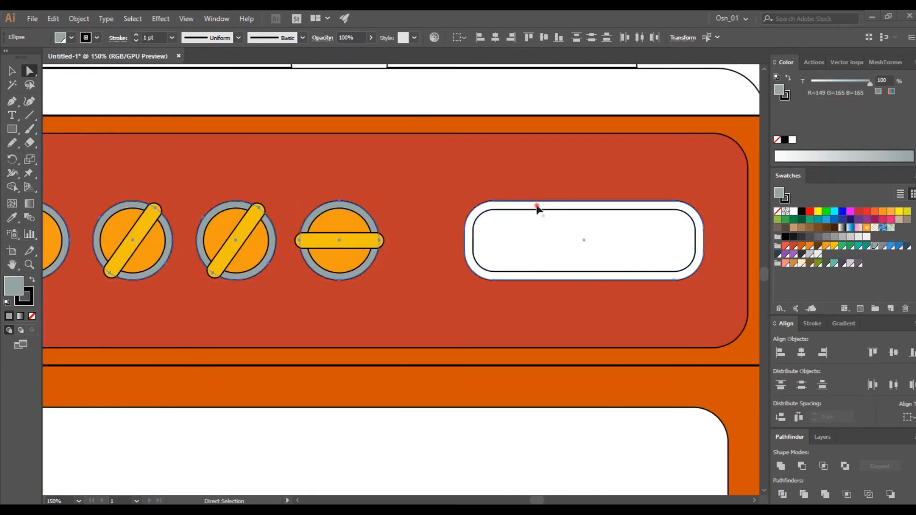
{"action": "left_click", "coordinate": [882, 248]}
{"action": "left_click", "coordinate": [649, 252]}
{"action": "left_click", "coordinate": [883, 248]}
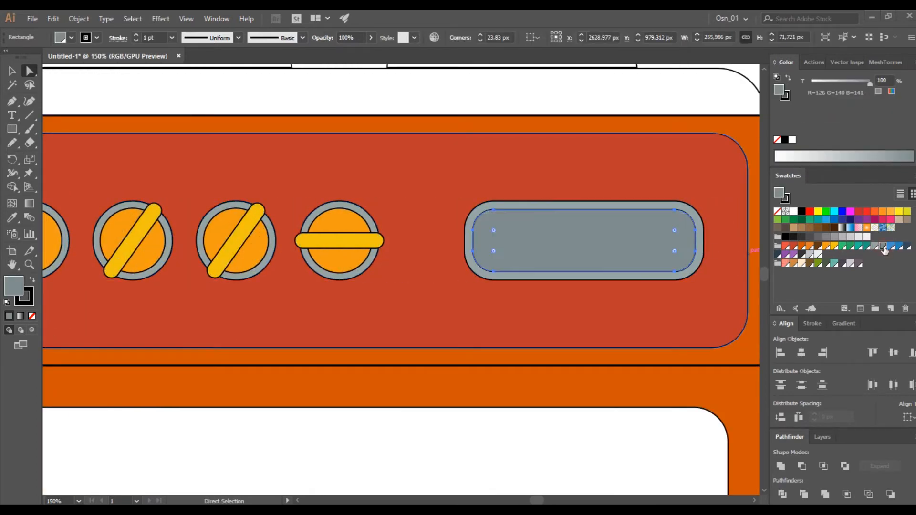
{"action": "left_click", "coordinate": [899, 247]}
Step: Fill the stove's rounded top section with the orange sampled from the body
{"action": "scroll", "coordinate": [596, 277], "scroll_direction": "down", "scroll_amount": 3}
{"action": "scroll", "coordinate": [536, 262], "scroll_direction": "right", "scroll_amount": 2}
{"action": "left_click", "coordinate": [471, 217]}
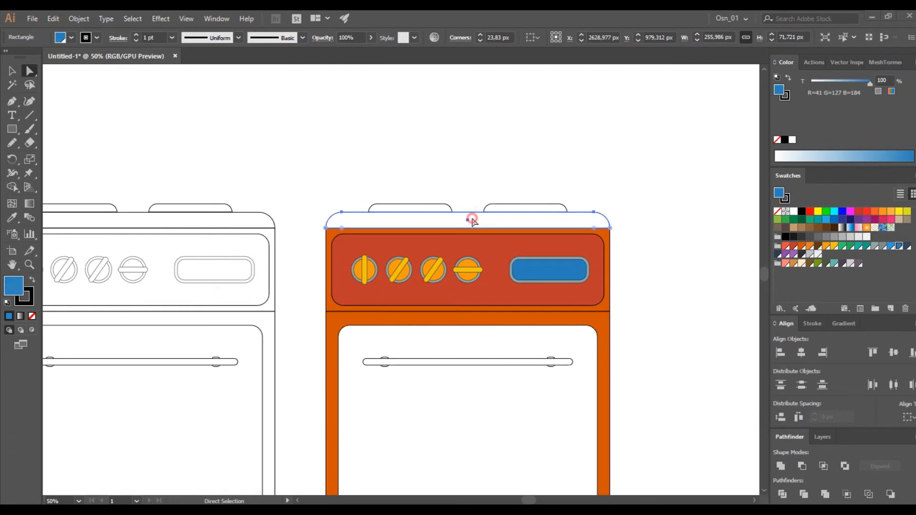
{"action": "key", "text": "i"}
{"action": "left_click", "coordinate": [607, 311]}
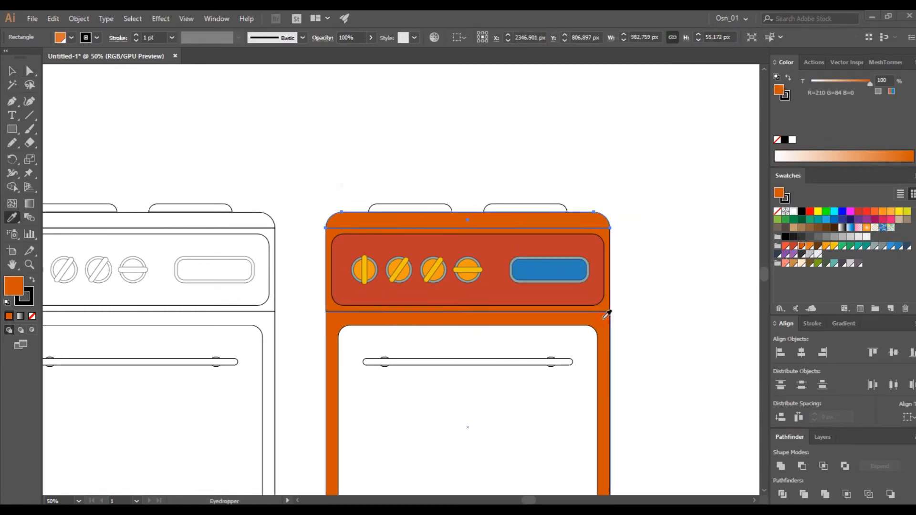
Step: Fill both burners on top of the stove with yellow (R=241 G=196 B=15)
{"action": "key", "text": "v"}
{"action": "left_click", "coordinate": [411, 207]}
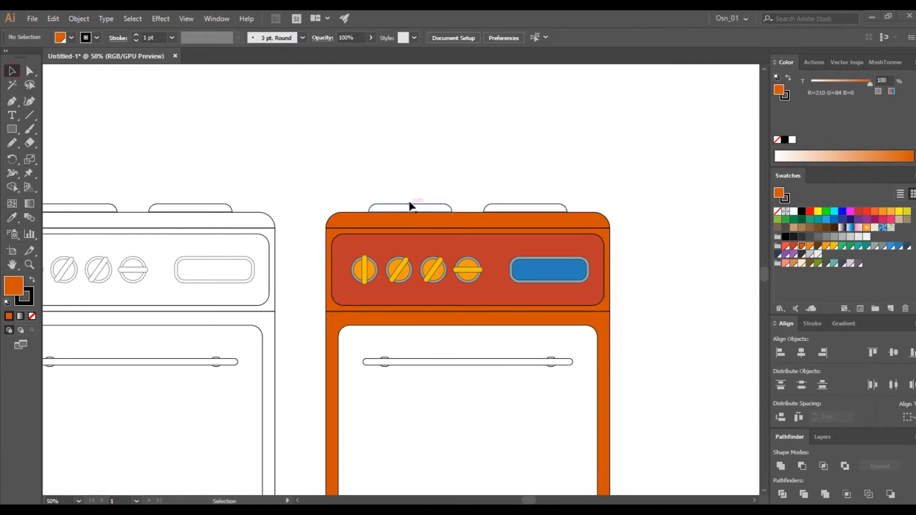
{"action": "left_click", "coordinate": [834, 247]}
{"action": "left_click", "coordinate": [668, 269]}
Step: Fill the oven door handle's mounts with dark blue (R=51 G=73 B=94) and its bar with light blue
{"action": "scroll", "coordinate": [668, 269], "scroll_direction": "down", "scroll_amount": 6}
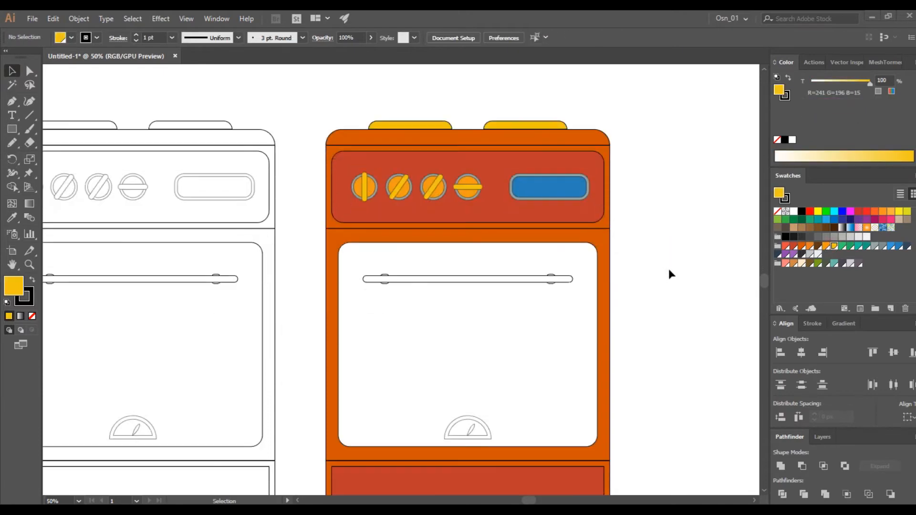
{"action": "scroll", "coordinate": [668, 269], "scroll_direction": "right", "scroll_amount": 3}
{"action": "left_click", "coordinate": [485, 281]}
{"action": "scroll", "coordinate": [509, 298], "scroll_direction": "up", "scroll_amount": 1}
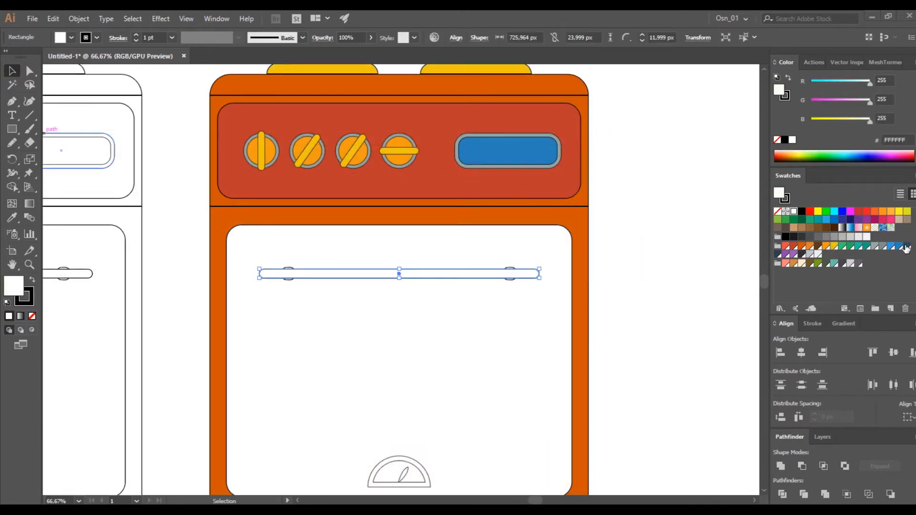
{"action": "left_click", "coordinate": [907, 248]}
{"action": "scroll", "coordinate": [521, 285], "scroll_direction": "up", "scroll_amount": 1}
{"action": "left_click", "coordinate": [501, 280]}
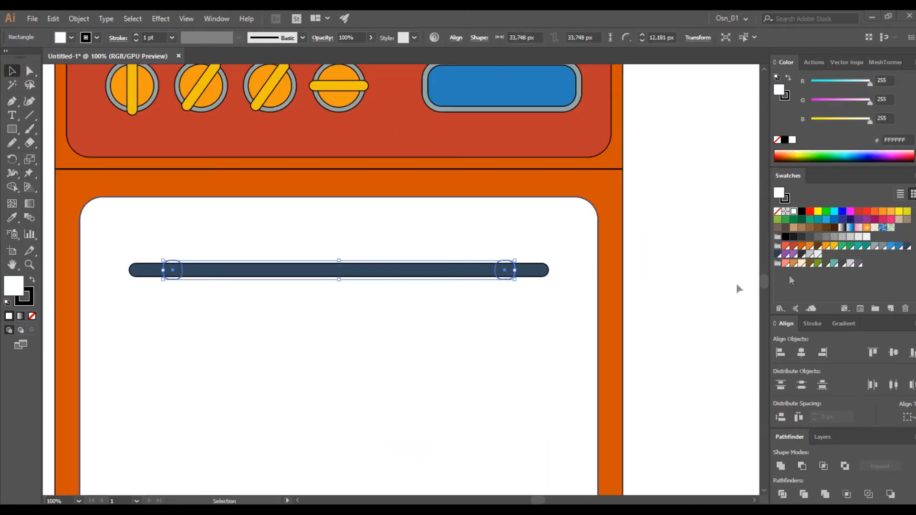
{"action": "left_click", "coordinate": [890, 247]}
{"action": "left_click", "coordinate": [452, 267]}
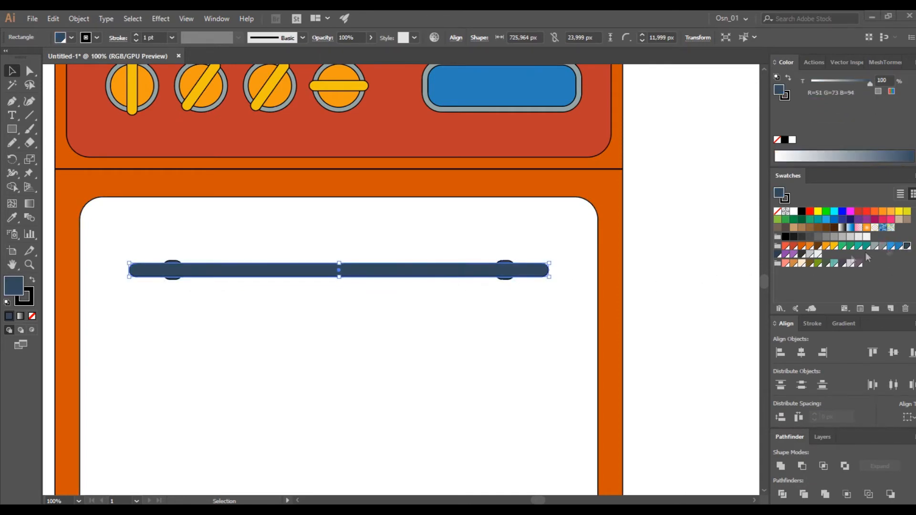
{"action": "left_click", "coordinate": [891, 246]}
Step: Fill the oven door window with light gray (R=236 G=240 B=241)
{"action": "left_click", "coordinate": [533, 235]}
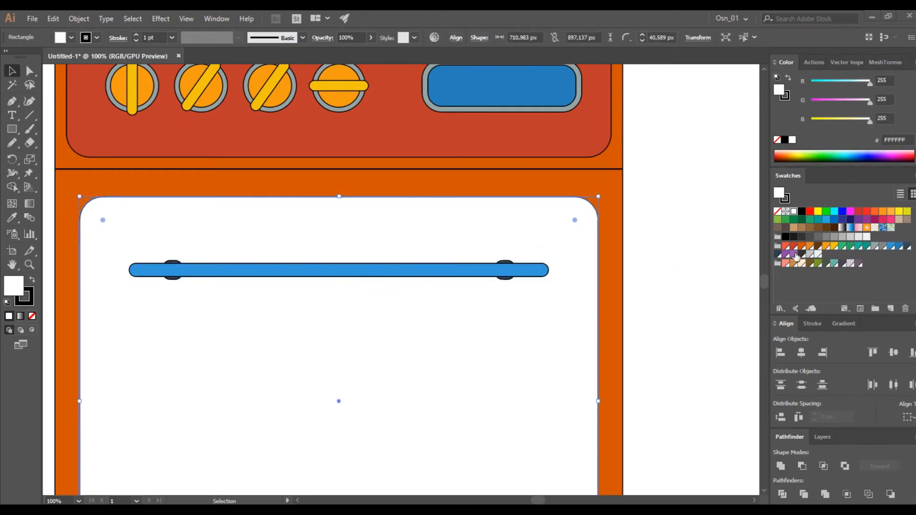
{"action": "left_click", "coordinate": [810, 254]}
{"action": "left_click", "coordinate": [819, 254]}
{"action": "left_click", "coordinate": [695, 260]}
Step: Color the oven gauge: near-black needle, light blue inner dial and dark blue outer half circle
{"action": "scroll", "coordinate": [695, 260], "scroll_direction": "down", "scroll_amount": 3}
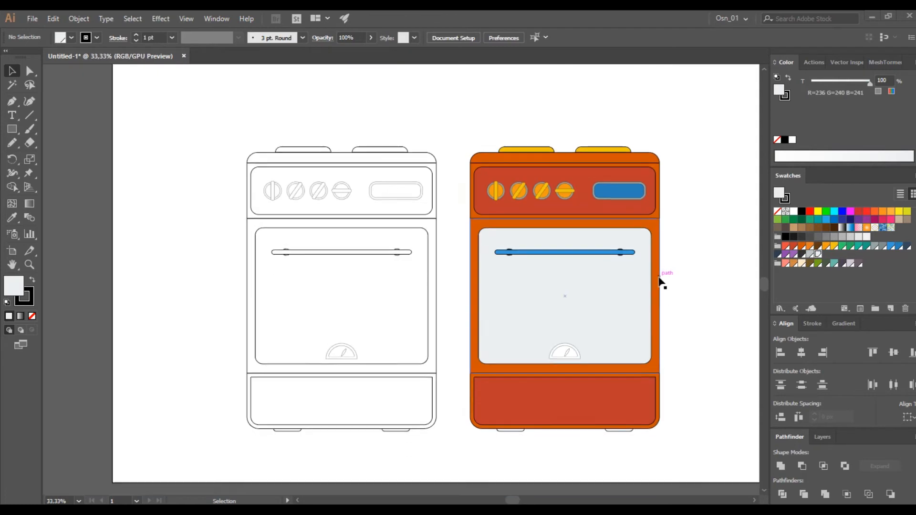
{"action": "left_click_drag", "start_coordinate": [703, 303], "coordinate": [577, 278]}
{"action": "scroll", "coordinate": [445, 335], "scroll_direction": "up", "scroll_amount": 3}
{"action": "left_click", "coordinate": [445, 335]}
{"action": "double_click", "coordinate": [440, 319]}
{"action": "left_click", "coordinate": [436, 318]}
{"action": "left_click", "coordinate": [801, 255]}
{"action": "left_click", "coordinate": [423, 303]}
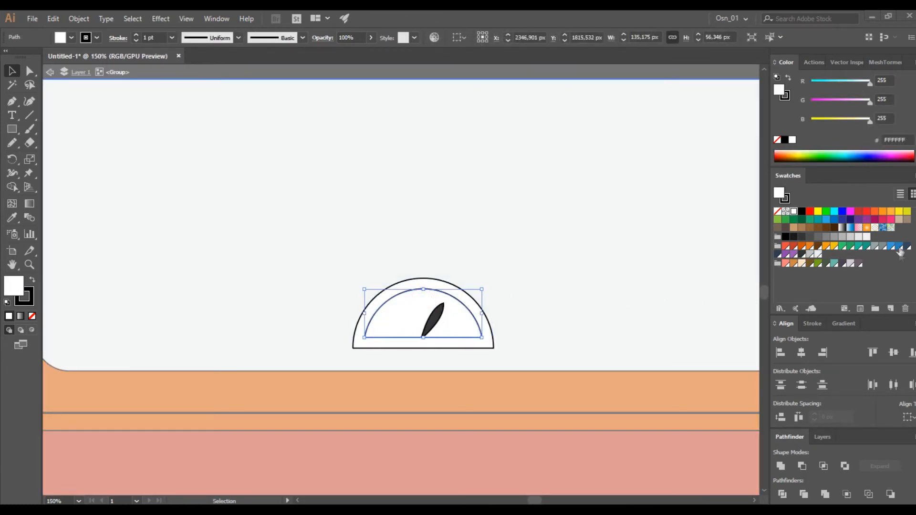
{"action": "left_click", "coordinate": [891, 246]}
{"action": "left_click", "coordinate": [432, 285]}
{"action": "left_click", "coordinate": [908, 247]}
{"action": "scroll", "coordinate": [638, 313], "scroll_direction": "down", "scroll_amount": 4}
{"action": "left_click_drag", "start_coordinate": [716, 337], "coordinate": [567, 339]}
{"action": "double_click", "coordinate": [644, 335]}
Step: Fill the oven door window with orange (R=243 G=155 B=19)
{"action": "left_click", "coordinate": [513, 303]}
{"action": "left_click", "coordinate": [828, 247]}
{"action": "left_click", "coordinate": [605, 319]}
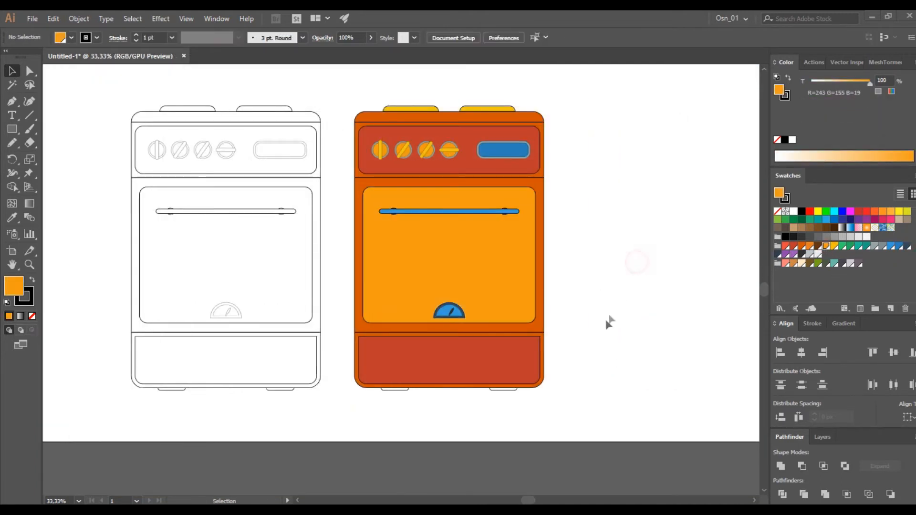
Step: Isolate the oven window and draw a closed zigzag Pen shape forming three slanted glare stripes across it
{"action": "scroll", "coordinate": [582, 353], "scroll_direction": "down", "scroll_amount": 1}
{"action": "left_click", "coordinate": [441, 245]}
{"action": "double_click", "coordinate": [442, 246]}
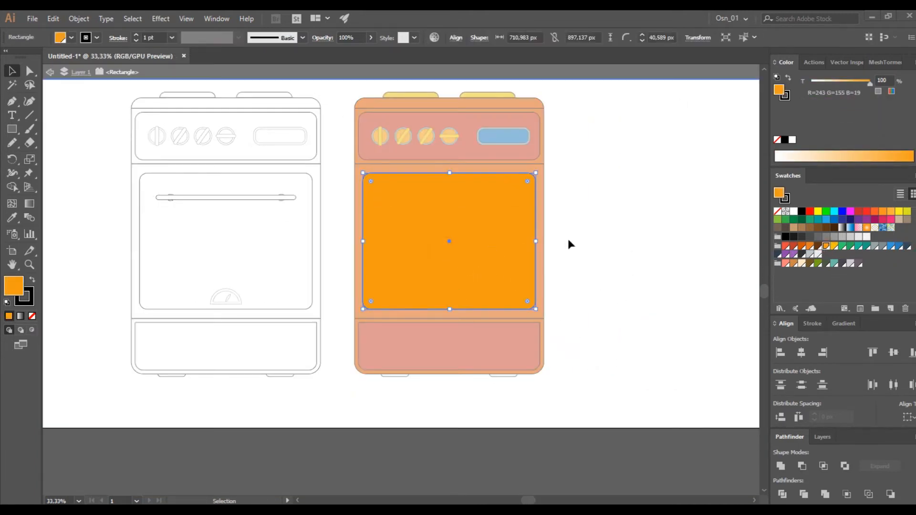
{"action": "scroll", "coordinate": [568, 239], "scroll_direction": "up", "scroll_amount": 1}
{"action": "left_click", "coordinate": [434, 126]}
{"action": "left_click", "coordinate": [339, 280]}
{"action": "left_click", "coordinate": [340, 340]}
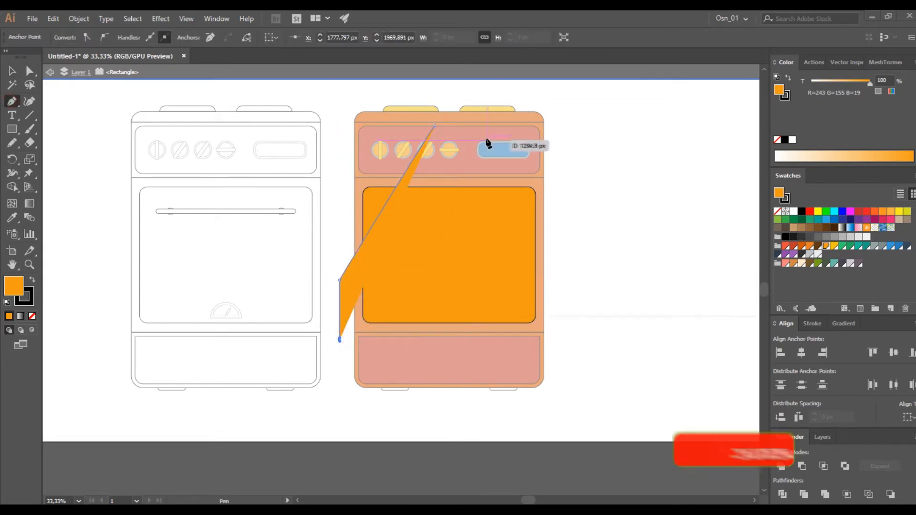
{"action": "left_click", "coordinate": [454, 130]}
{"action": "left_click", "coordinate": [378, 359]}
{"action": "left_click", "coordinate": [462, 364]}
{"action": "left_click", "coordinate": [502, 154]}
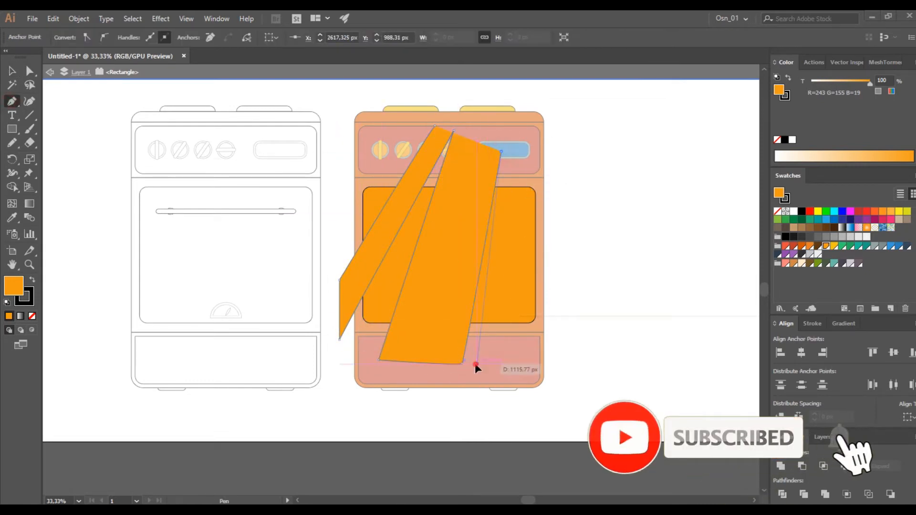
{"action": "left_click", "coordinate": [477, 363]}
{"action": "left_click", "coordinate": [501, 361]}
{"action": "left_click", "coordinate": [524, 126]}
{"action": "left_click", "coordinate": [434, 126]}
Step: Remove the parts of the glare shape outside the oven window with the Shape Builder
{"action": "left_click", "coordinate": [11, 71]}
{"action": "left_click", "coordinate": [12, 192]}
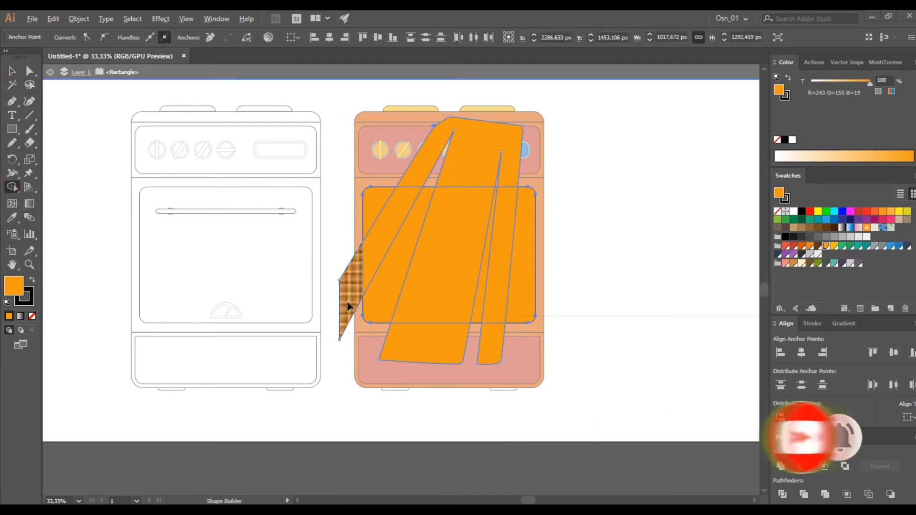
{"action": "left_click", "coordinate": [349, 311], "text": "alt"}
{"action": "left_click", "coordinate": [425, 347], "text": "alt"}
{"action": "left_click", "coordinate": [492, 346], "text": "alt"}
{"action": "left_click", "coordinate": [474, 155], "text": "alt"}
{"action": "left_click", "coordinate": [12, 74]}
Step: Remove the stroke from the three glare stripes and fill them with yellow (R=241 G=196 B=15)
{"action": "left_click", "coordinate": [634, 276]}
{"action": "left_click", "coordinate": [384, 222]}
{"action": "left_click", "coordinate": [447, 233], "text": "shift"}
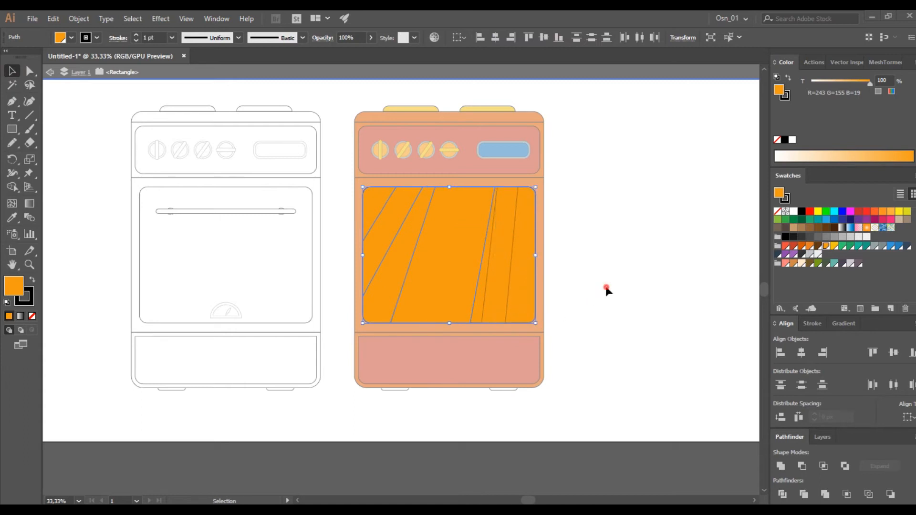
{"action": "left_click", "coordinate": [379, 217], "text": "shift"}
{"action": "left_click", "coordinate": [30, 304]}
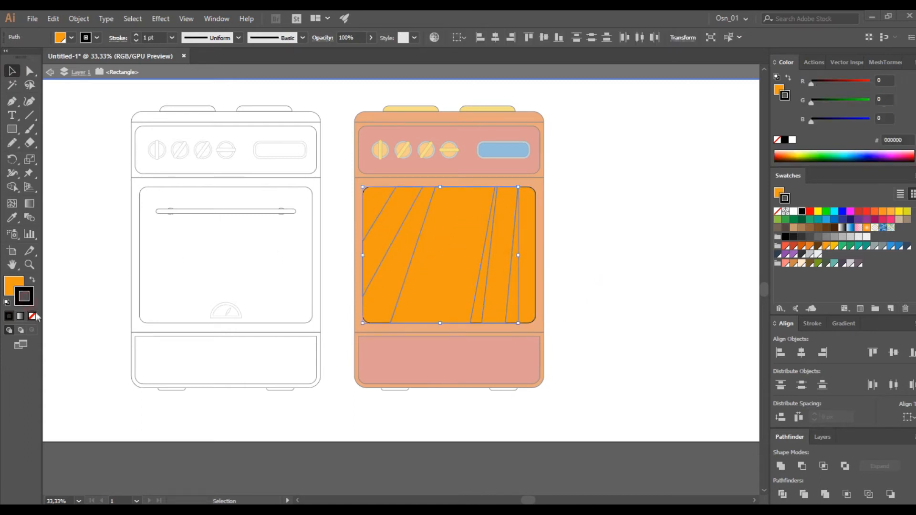
{"action": "left_click", "coordinate": [32, 316]}
{"action": "left_click", "coordinate": [14, 285]}
{"action": "left_click", "coordinate": [835, 247]}
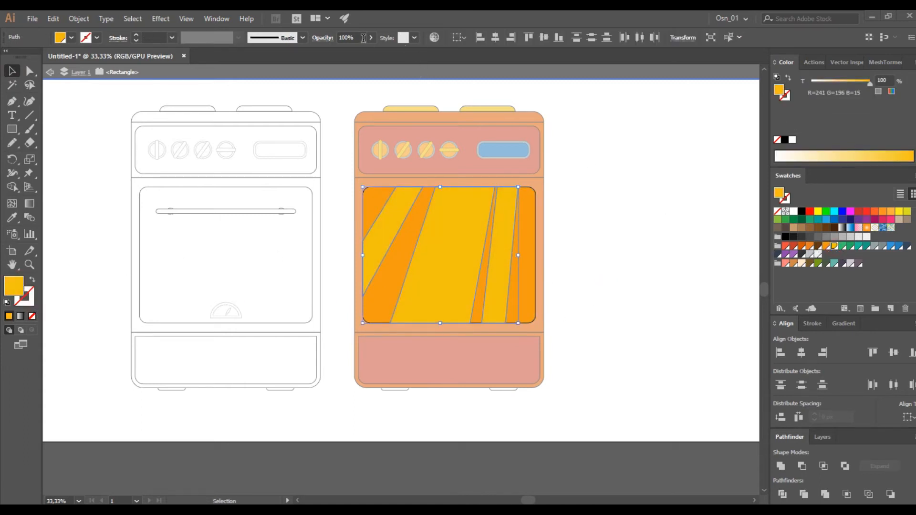
Step: Reapply yellow (R=241 G=196 B=15) to the oven window's glare stripes, set their opacity to 50%, and leave isolation mode
{"action": "left_click", "coordinate": [617, 200]}
{"action": "key", "text": "ctrl+z"}
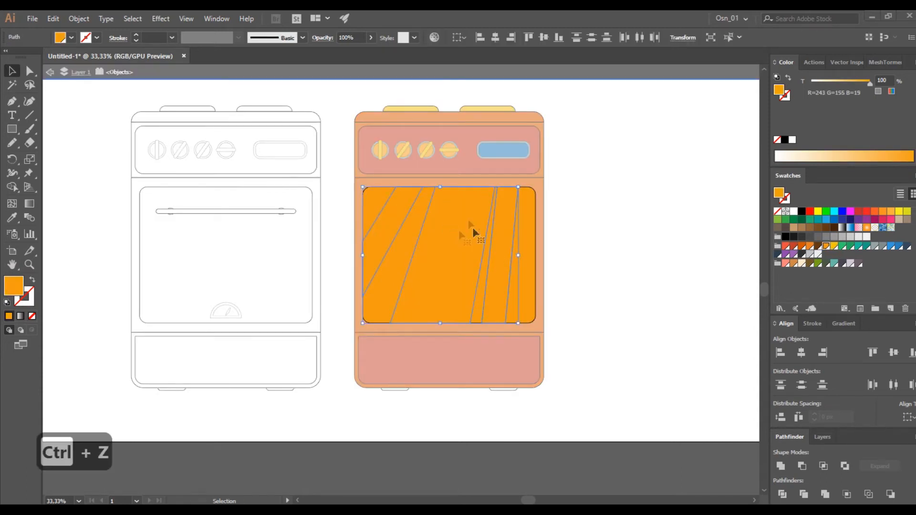
{"action": "left_click", "coordinate": [835, 247]}
{"action": "type", "text": "50"}
{"action": "key", "text": "Return"}
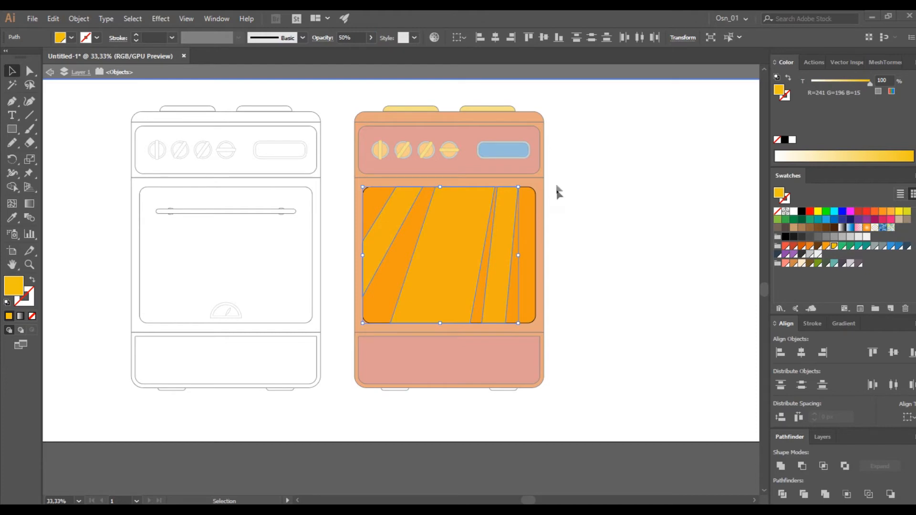
{"action": "left_click", "coordinate": [577, 227]}
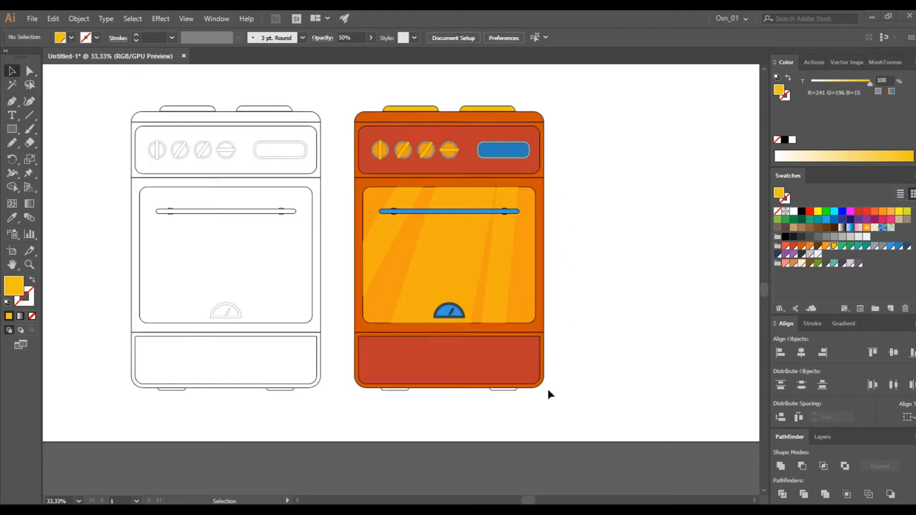
Step: Fill both feet under the stove with dark blue (R=51 G=73 B=94)
{"action": "scroll", "coordinate": [548, 388], "scroll_direction": "down", "scroll_amount": 2}
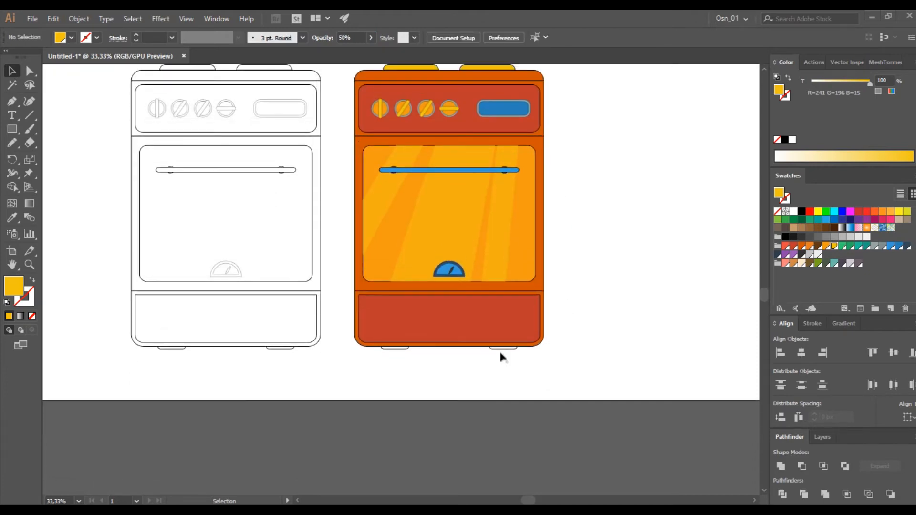
{"action": "left_click", "coordinate": [499, 350]}
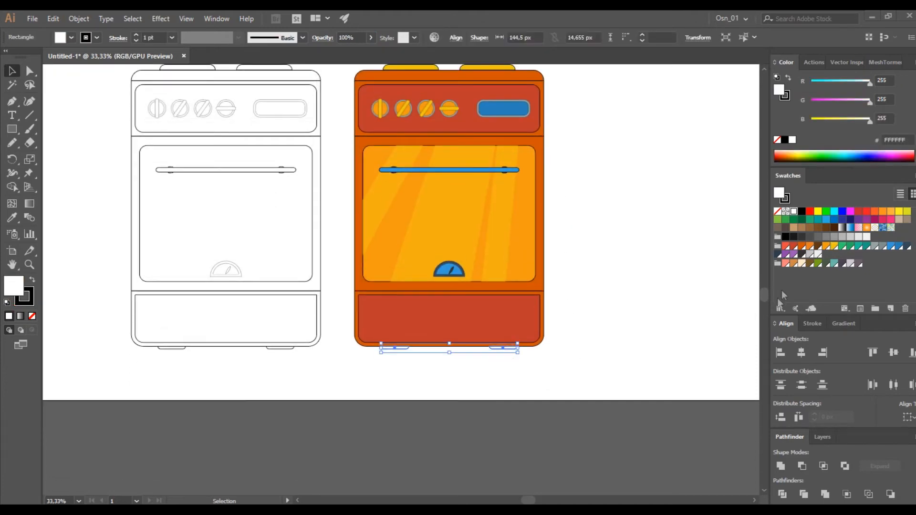
{"action": "left_click", "coordinate": [908, 248]}
{"action": "left_click", "coordinate": [697, 253]}
Step: Remove the black stroke from all parts of the colored stove
{"action": "scroll", "coordinate": [623, 281], "scroll_direction": "up", "scroll_amount": 2}
{"action": "scroll", "coordinate": [592, 277], "scroll_direction": "right", "scroll_amount": 1}
{"action": "scroll", "coordinate": [563, 273], "scroll_direction": "up", "scroll_amount": 1}
{"action": "scroll", "coordinate": [559, 276], "scroll_direction": "up", "scroll_amount": 1}
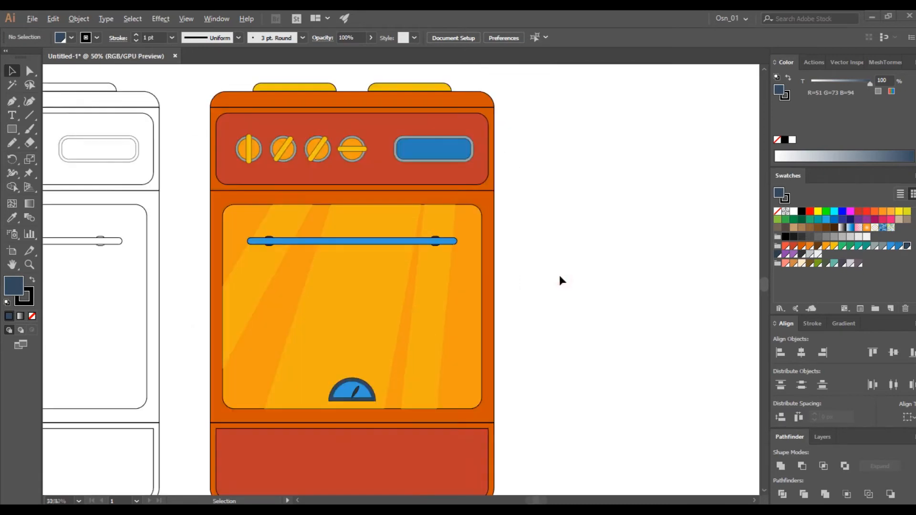
{"action": "scroll", "coordinate": [559, 281], "scroll_direction": "up", "scroll_amount": 2}
{"action": "scroll", "coordinate": [481, 229], "scroll_direction": "up", "scroll_amount": 3}
{"action": "scroll", "coordinate": [539, 231], "scroll_direction": "left", "scroll_amount": 1}
{"action": "left_click", "coordinate": [467, 220]}
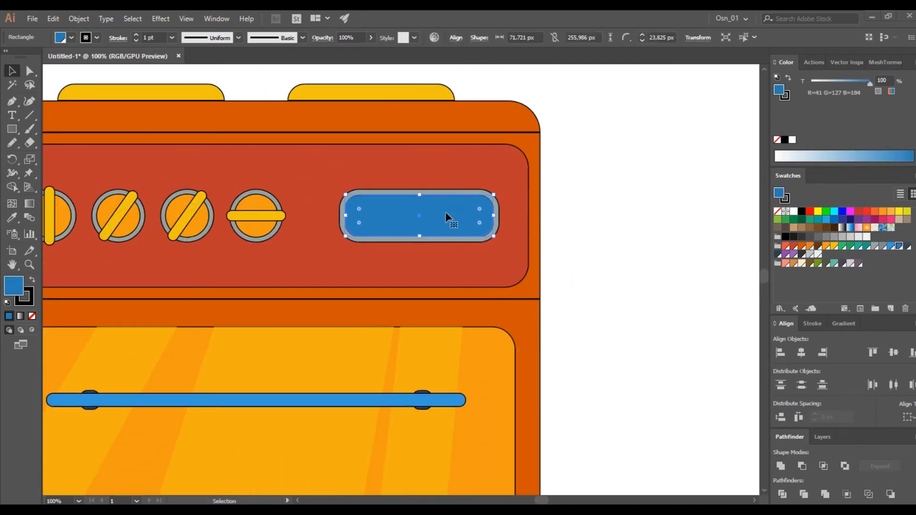
{"action": "scroll", "coordinate": [600, 291], "scroll_direction": "down", "scroll_amount": 3}
{"action": "left_click_drag", "start_coordinate": [589, 136], "coordinate": [339, 488]}
{"action": "left_click", "coordinate": [628, 305]}
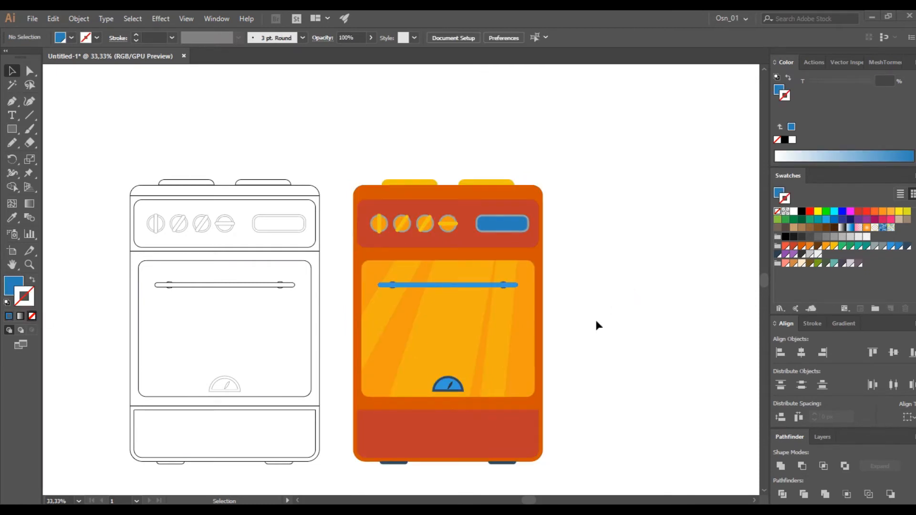
Step: Fill the stove's rounded top section with red (R=190 G=57 B=42)
{"action": "scroll", "coordinate": [595, 317], "scroll_direction": "up", "scroll_amount": 1}
{"action": "scroll", "coordinate": [562, 340], "scroll_direction": "up", "scroll_amount": 2}
{"action": "scroll", "coordinate": [562, 337], "scroll_direction": "up", "scroll_amount": 3}
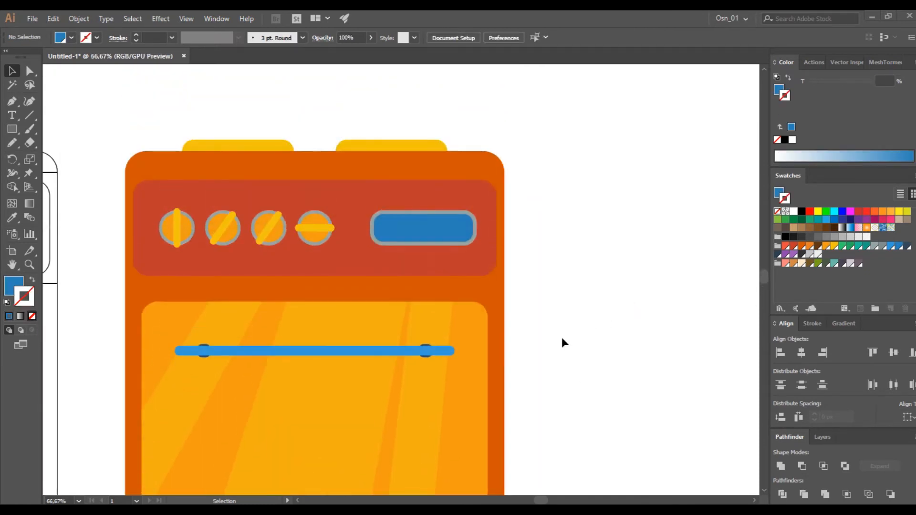
{"action": "left_click", "coordinate": [374, 207]}
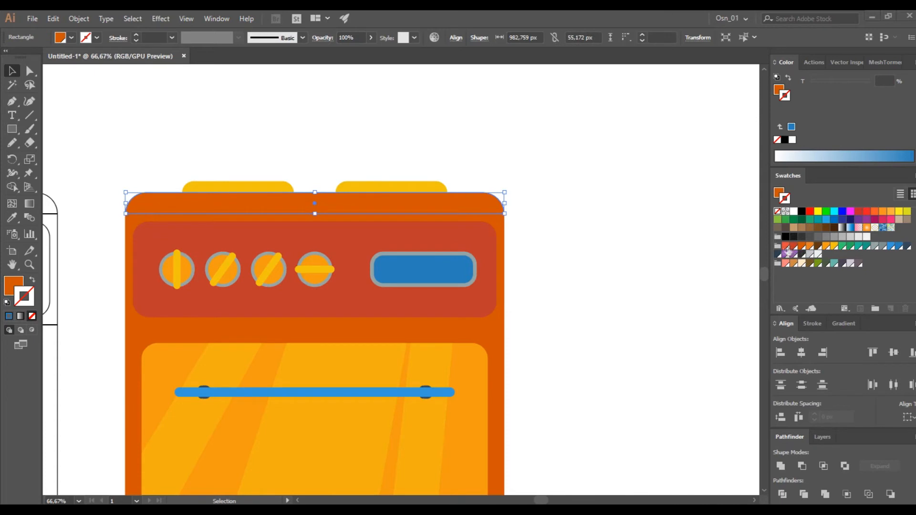
{"action": "left_click", "coordinate": [794, 247]}
{"action": "left_click", "coordinate": [611, 282]}
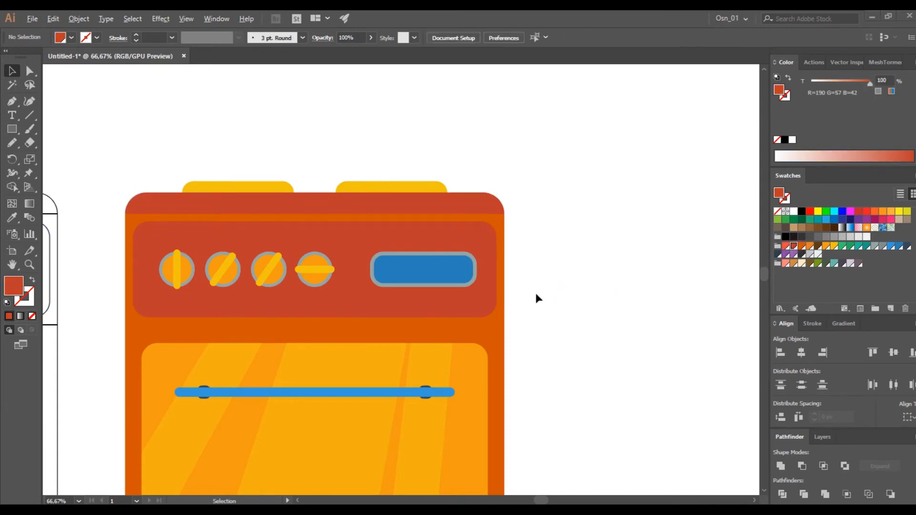
Step: Isolate the display's inner blue rectangle and draw a closed Pen shape forming two slanted glare stripes across it
{"action": "scroll", "coordinate": [535, 291], "scroll_direction": "up", "scroll_amount": 1}
{"action": "scroll", "coordinate": [535, 291], "scroll_direction": "down", "scroll_amount": 1}
{"action": "left_click", "coordinate": [409, 243]}
{"action": "scroll", "coordinate": [435, 247], "scroll_direction": "left", "scroll_amount": 5}
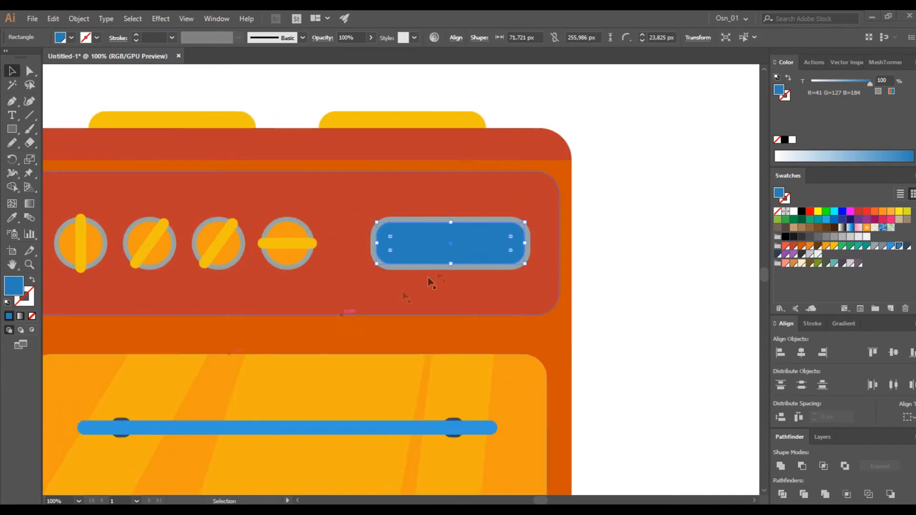
{"action": "double_click", "coordinate": [468, 245]}
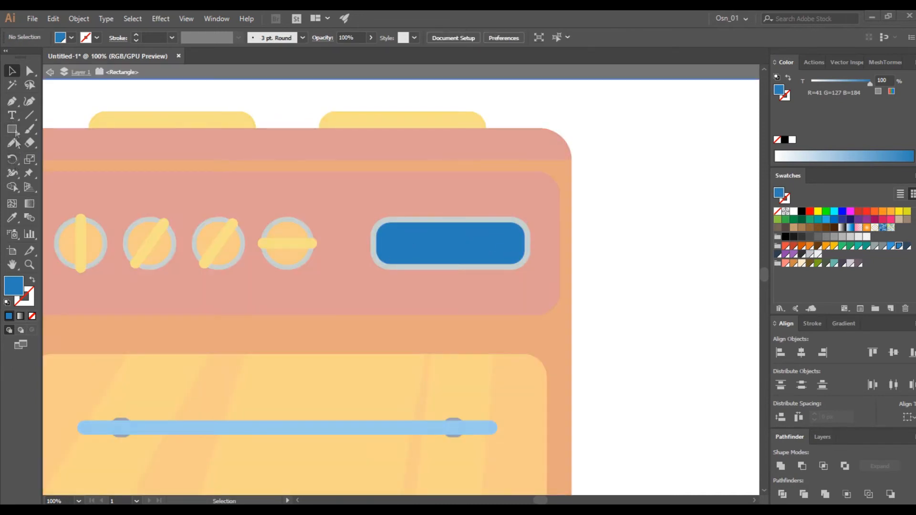
{"action": "left_click", "coordinate": [430, 193]}
{"action": "left_click", "coordinate": [354, 300]}
{"action": "left_click", "coordinate": [413, 297]}
{"action": "left_click", "coordinate": [450, 192]}
{"action": "left_click", "coordinate": [435, 300]}
{"action": "left_click", "coordinate": [497, 299]}
{"action": "left_click", "coordinate": [482, 183]}
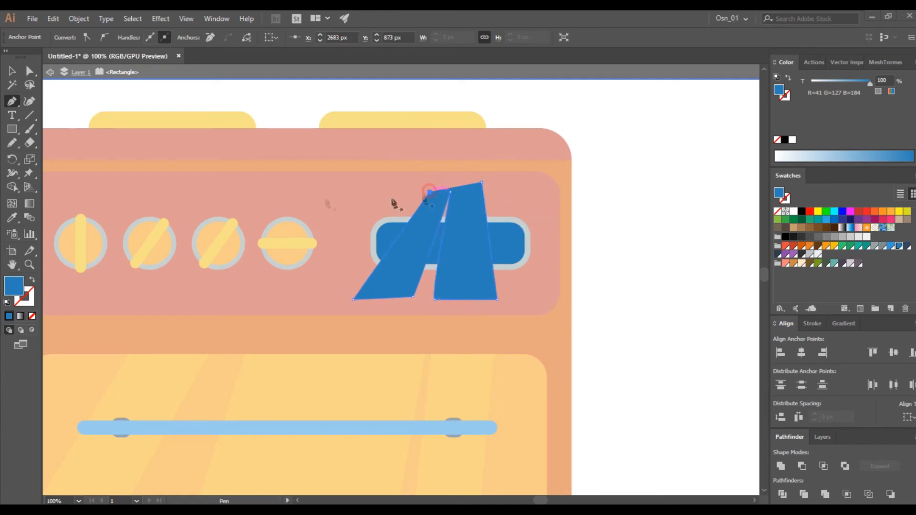
{"action": "left_click", "coordinate": [430, 192]}
Step: Trim away the glare shape's parts outside the display rectangle with the Shape Builder
{"action": "key", "text": "v"}
{"action": "left_click", "coordinate": [12, 189]}
{"action": "left_click", "coordinate": [388, 288], "text": "alt"}
{"action": "left_click", "coordinate": [458, 284], "text": "alt"}
{"action": "left_click", "coordinate": [442, 202], "text": "alt"}
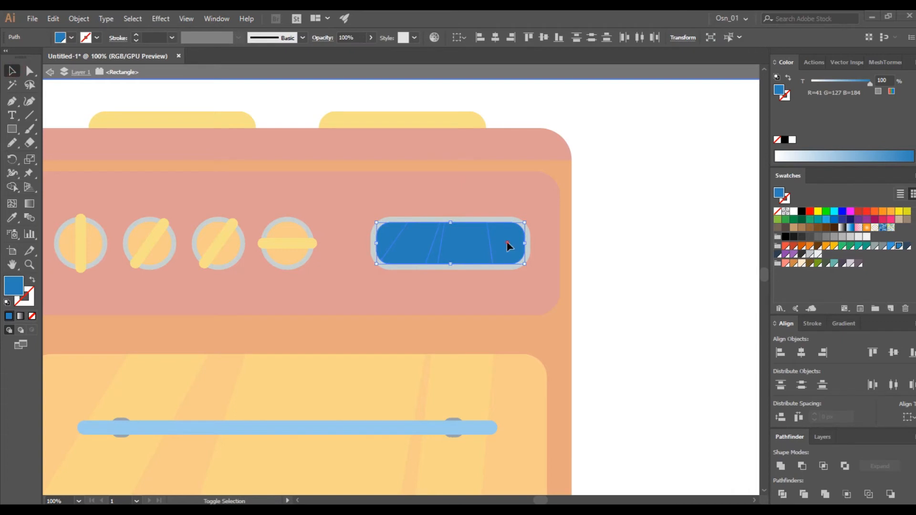
Step: Fill the display's glare stripes with light blue (R=50 G=152 B=218), set their opacity to 50%, and leave isolation mode
{"action": "left_click", "coordinate": [891, 249]}
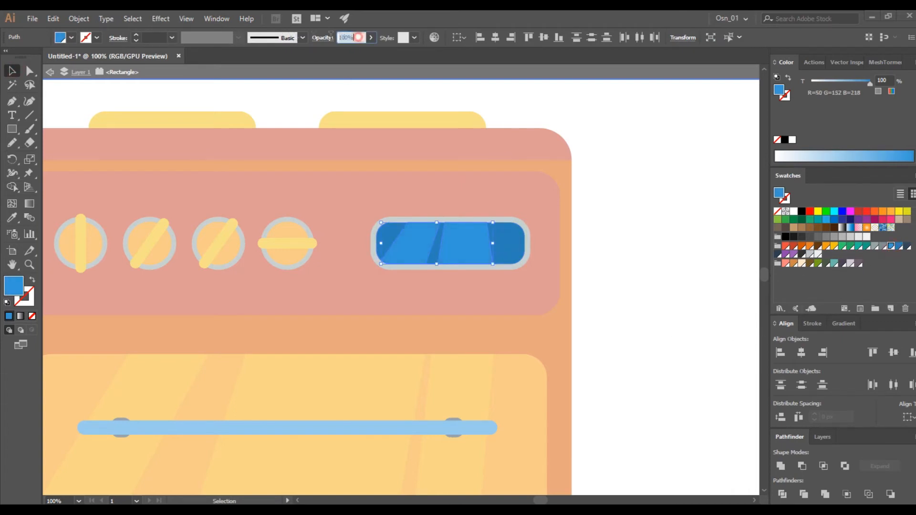
{"action": "type", "text": "50"}
{"action": "key", "text": "Return"}
{"action": "double_click", "coordinate": [618, 328]}
Step: Select all red stove parts with the Magic Wand and fill them with orange (R=229 G=126 B=34)
{"action": "scroll", "coordinate": [629, 320], "scroll_direction": "down", "scroll_amount": 2}
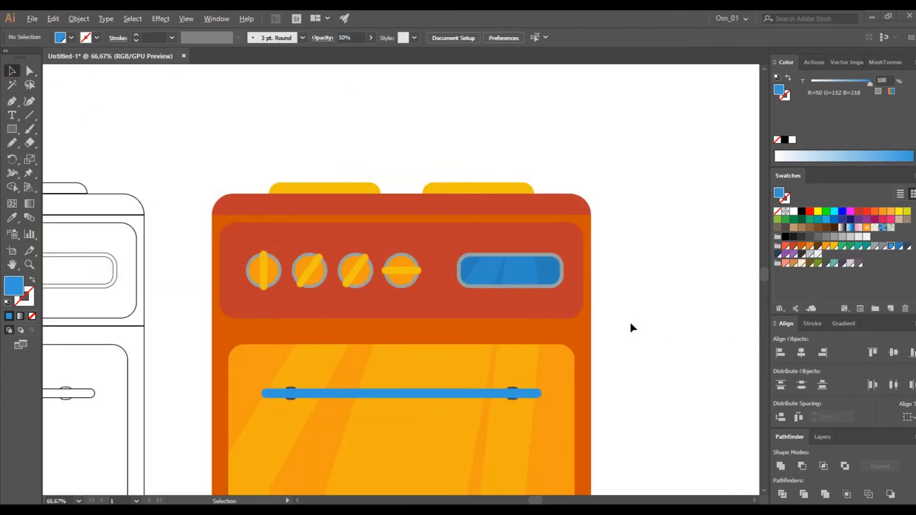
{"action": "scroll", "coordinate": [630, 321], "scroll_direction": "down", "scroll_amount": 5}
{"action": "scroll", "coordinate": [634, 322], "scroll_direction": "down", "scroll_amount": 1}
{"action": "scroll", "coordinate": [616, 311], "scroll_direction": "right", "scroll_amount": 7}
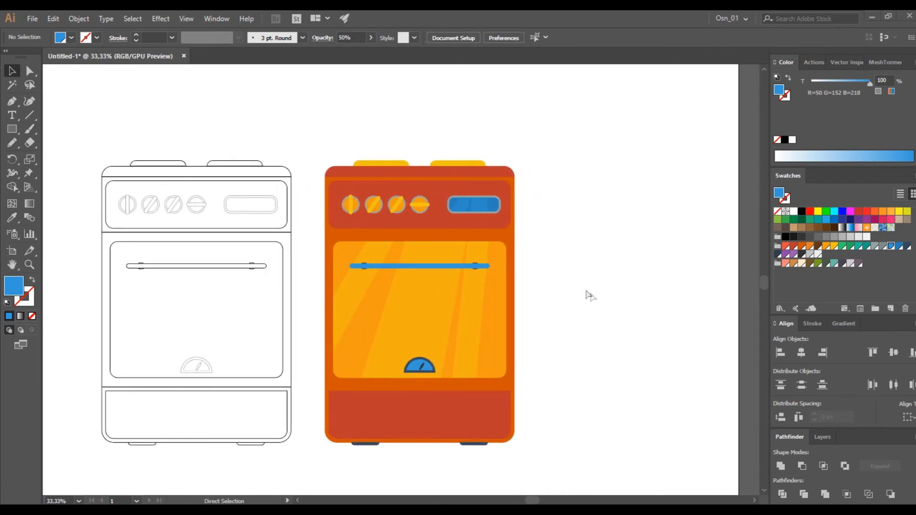
{"action": "scroll", "coordinate": [586, 293], "scroll_direction": "up", "scroll_amount": 1}
{"action": "left_click", "coordinate": [435, 207]}
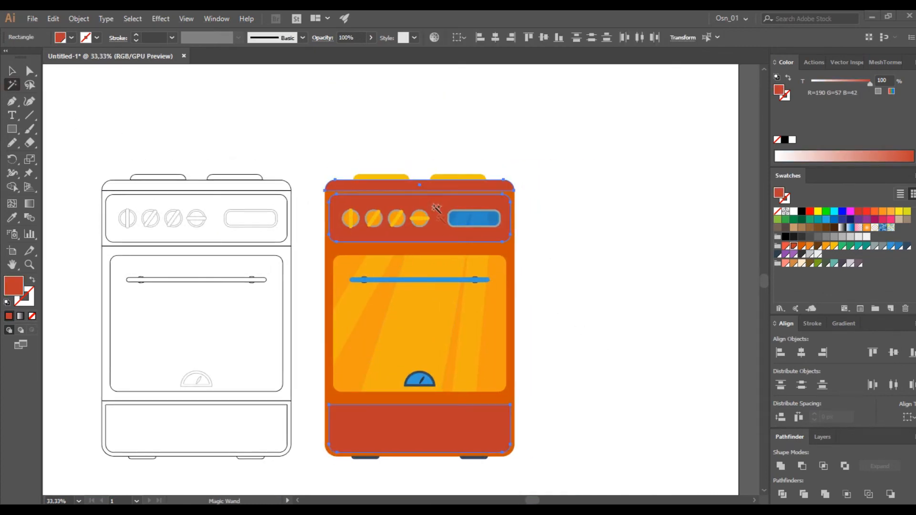
{"action": "left_click", "coordinate": [802, 247]}
{"action": "left_click", "coordinate": [810, 246]}
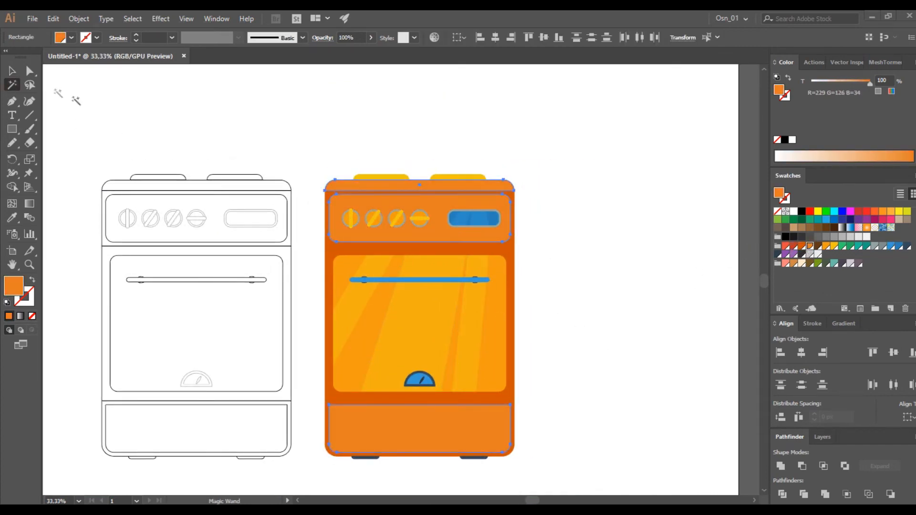
Step: Start a Curvature path at the colored stove's lower-left corner, bending up beside the oven door and across the knobs to the upper right
{"action": "key", "text": "v"}
{"action": "left_click", "coordinate": [243, 101]}
{"action": "scroll", "coordinate": [306, 287], "scroll_direction": "down", "scroll_amount": 1}
{"action": "left_click", "coordinate": [30, 101]}
{"action": "left_click", "coordinate": [325, 457]}
{"action": "left_click", "coordinate": [362, 341]}
{"action": "left_click", "coordinate": [345, 209], "text": "ctrl"}
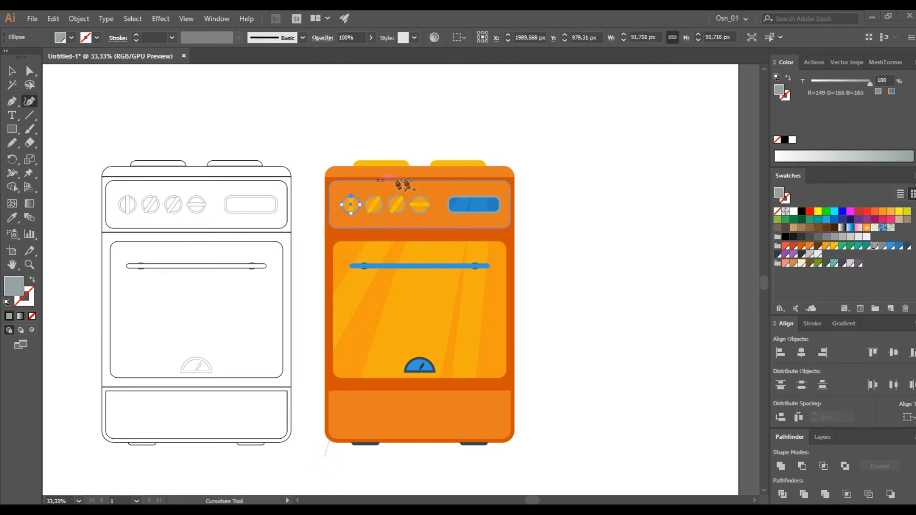
{"action": "key", "text": "ctrl+z"}
{"action": "left_click", "coordinate": [335, 216]}
{"action": "left_click", "coordinate": [497, 185]}
Step: Close the curved path by looping it outside the colored stove, over the top and down past its left side
{"action": "left_click", "coordinate": [551, 128]}
{"action": "left_click", "coordinate": [330, 116]}
{"action": "left_click", "coordinate": [292, 201]}
{"action": "key", "text": "ctrl+z"}
{"action": "left_click", "coordinate": [303, 195]}
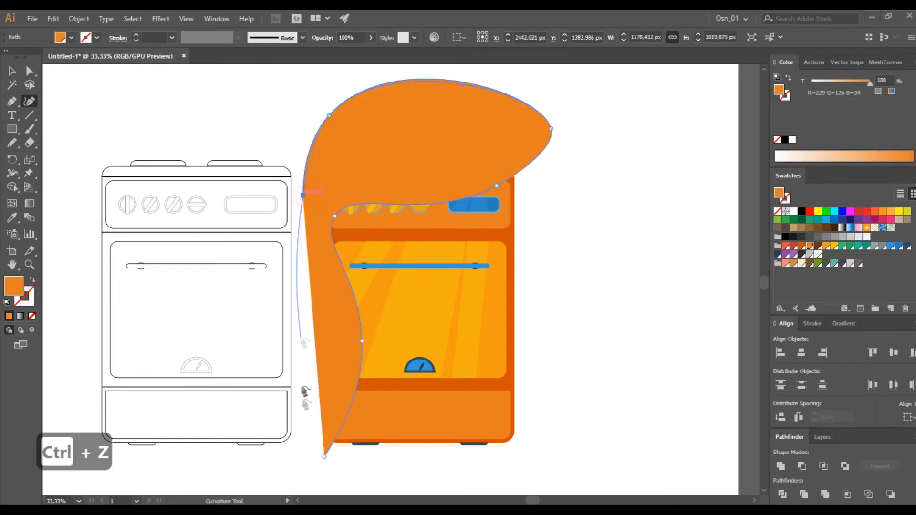
{"action": "left_click", "coordinate": [324, 458]}
{"action": "key", "text": "v"}
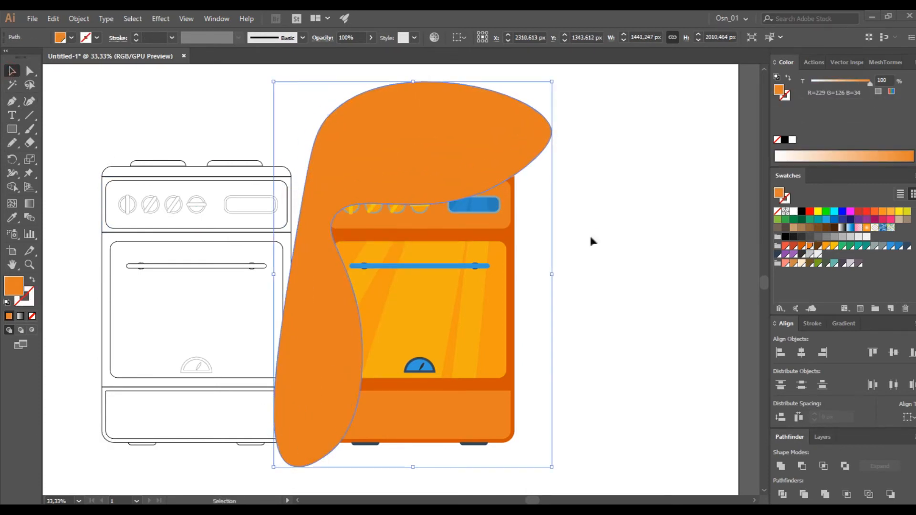
Step: Select the colored stove with the curved shape and trim away the shape's parts outside the stove with the Shape Builder
{"action": "left_click", "coordinate": [591, 238]}
{"action": "left_click_drag", "start_coordinate": [600, 116], "coordinate": [307, 473]}
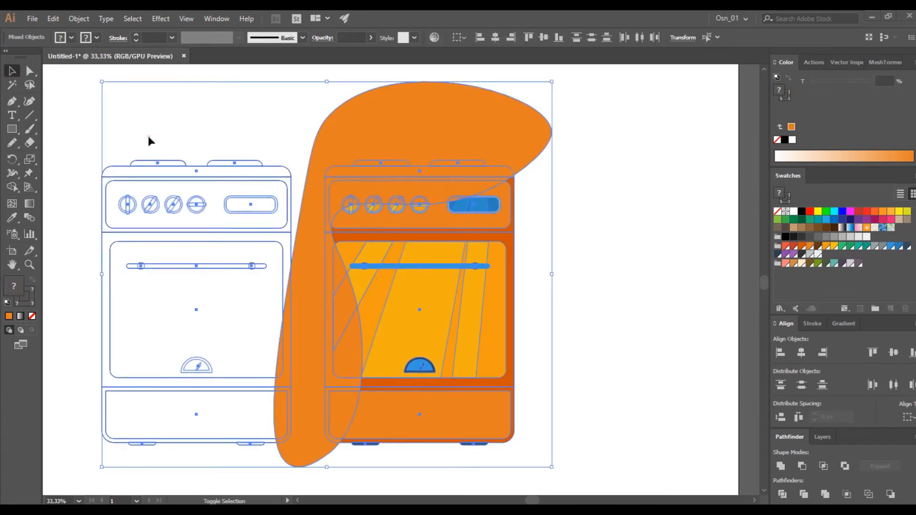
{"action": "left_click", "coordinate": [142, 171], "text": "shift"}
{"action": "left_click", "coordinate": [12, 187]}
{"action": "left_click", "coordinate": [291, 293], "text": "alt"}
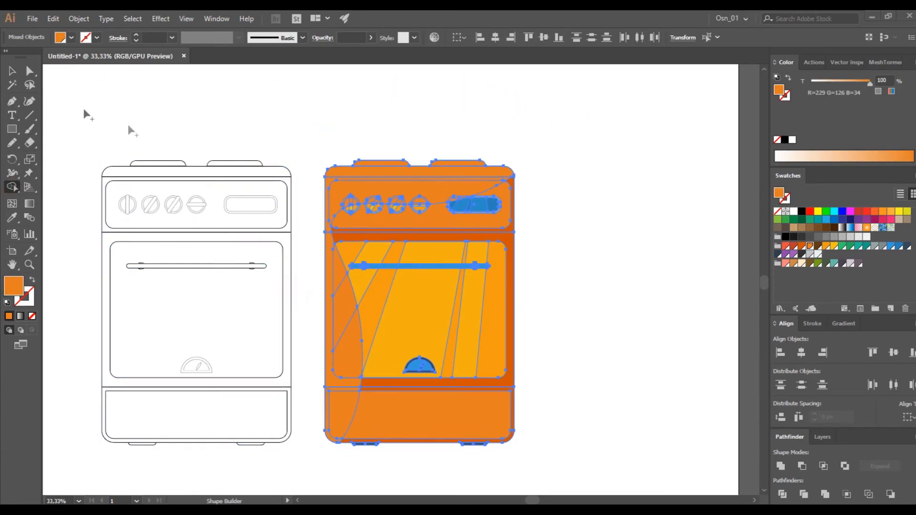
Step: Fill the curved glare shape with light grey (R=236 G=240 B=241) and set its opacity to 10%
{"action": "key", "text": "v"}
{"action": "left_click", "coordinate": [536, 259]}
{"action": "left_click", "coordinate": [457, 193]}
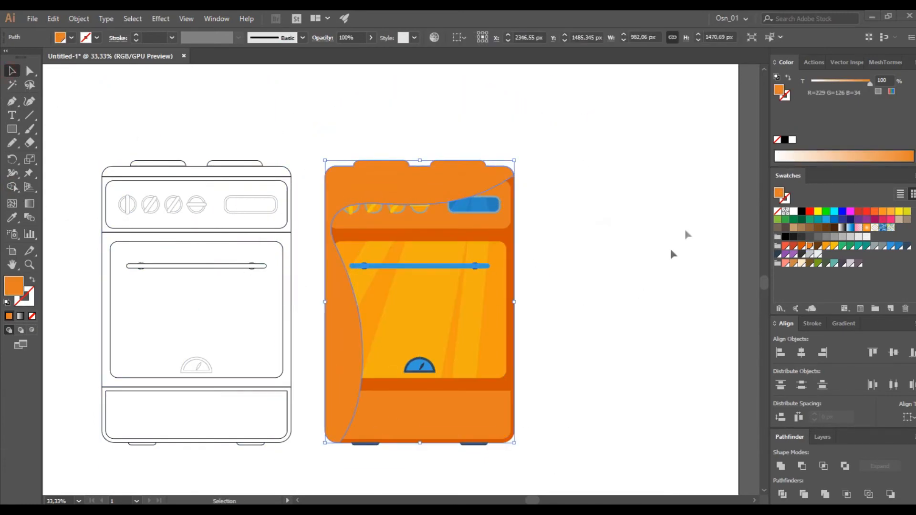
{"action": "left_click", "coordinate": [818, 254]}
{"action": "type", "text": "3"}
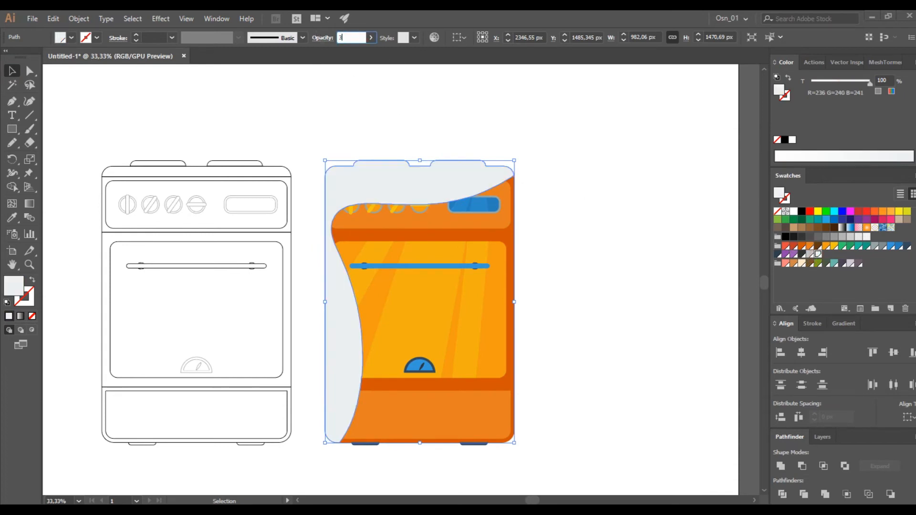
{"action": "type", "text": "0"}
{"action": "key", "text": "Return"}
{"action": "type", "text": "10"}
{"action": "key", "text": "Return"}
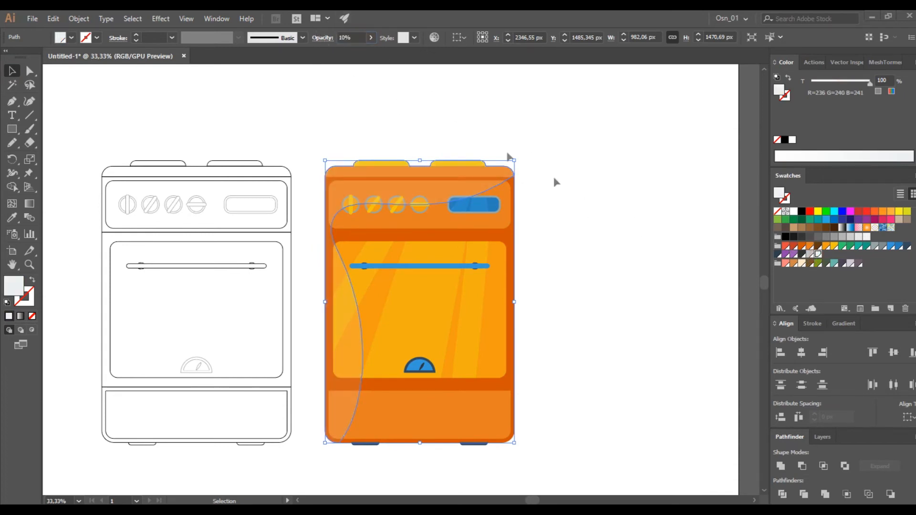
{"action": "left_click", "coordinate": [605, 274]}
{"action": "scroll", "coordinate": [568, 315], "scroll_direction": "down", "scroll_amount": 1}
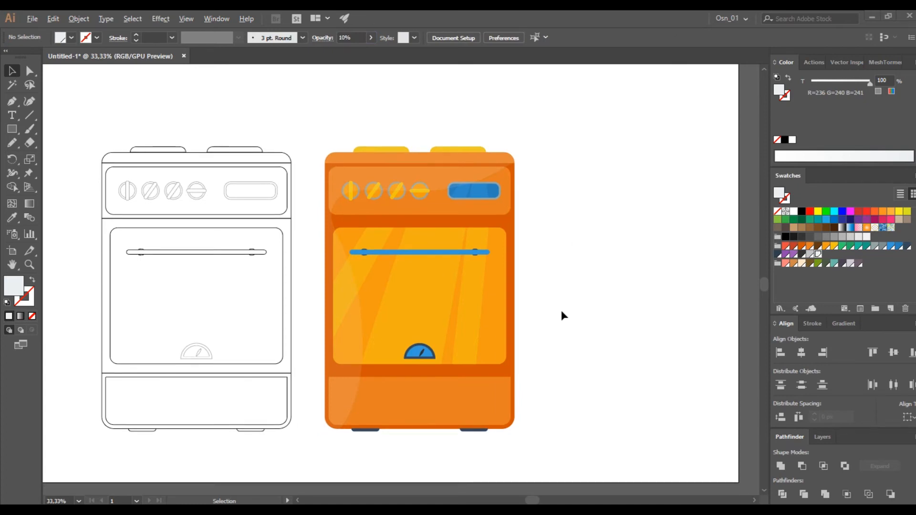
Step: Draw a 250 by 204 px rectangle above the stove and fill it with grey (R=190 G=195 B=199)
{"action": "scroll", "coordinate": [477, 224], "scroll_direction": "up", "scroll_amount": 3}
{"action": "scroll", "coordinate": [394, 192], "scroll_direction": "up", "scroll_amount": 1}
{"action": "left_click_drag", "start_coordinate": [282, 141], "coordinate": [356, 200]}
{"action": "scroll", "coordinate": [309, 157], "scroll_direction": "up", "scroll_amount": 1}
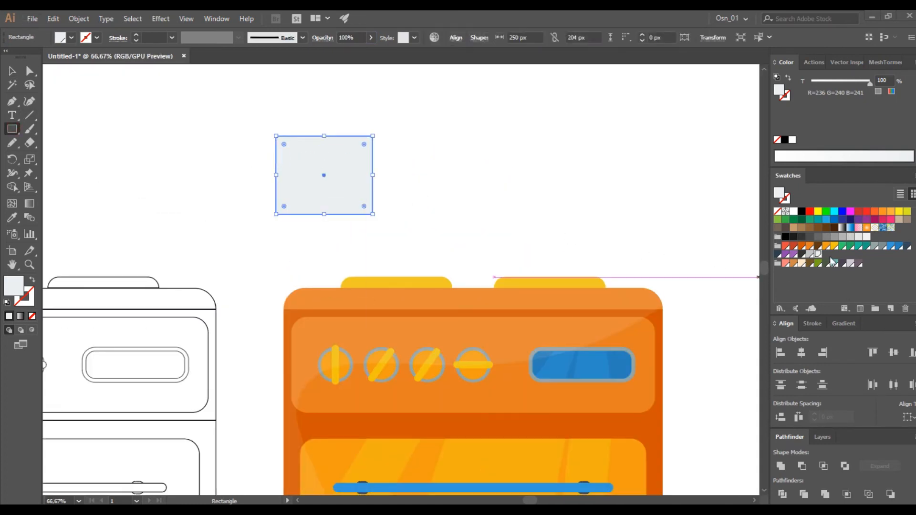
{"action": "left_click", "coordinate": [809, 254]}
Step: Add a lid strip of the same grey and width along the rectangle's top edge
{"action": "scroll", "coordinate": [274, 162], "scroll_direction": "up", "scroll_amount": 1}
{"action": "left_click", "coordinate": [12, 71]}
{"action": "scroll", "coordinate": [345, 217], "scroll_direction": "up", "scroll_amount": 2}
{"action": "left_click_drag", "start_coordinate": [341, 265], "coordinate": [342, 229]}
{"action": "scroll", "coordinate": [342, 150], "scroll_direction": "up", "scroll_amount": 5}
Step: Taper the pot body by moving each of its two bottom corners 20 px inward
{"action": "key", "text": "a"}
{"action": "left_click", "coordinate": [212, 368]}
{"action": "left_click_drag", "start_coordinate": [257, 347], "coordinate": [328, 375]}
{"action": "key", "text": "shift+Right"}
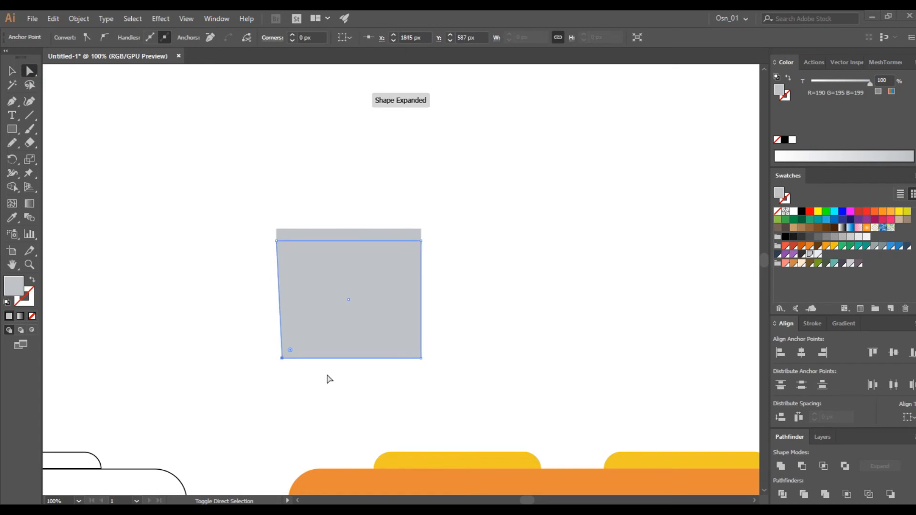
{"action": "key", "text": "shift+Left"}
{"action": "key", "text": "shift+Left"}
{"action": "left_click", "coordinate": [395, 303]}
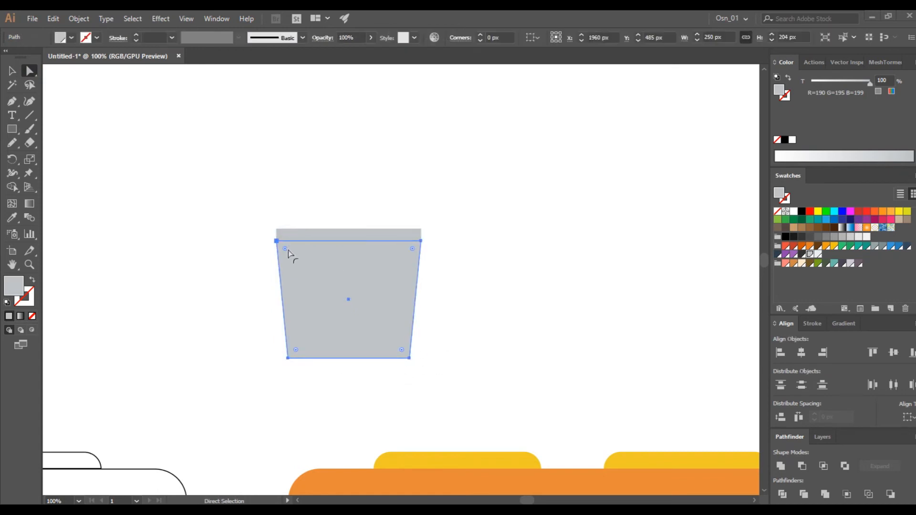
Step: Round the pot body's bottom corners and the lid's top corners
{"action": "left_click_drag", "start_coordinate": [428, 388], "coordinate": [430, 389]}
{"action": "left_click_drag", "start_coordinate": [403, 350], "coordinate": [392, 337]}
{"action": "left_click_drag", "start_coordinate": [449, 236], "coordinate": [404, 248]}
Step: Draw a 26.5 px square and a 55.5 by 9 px bar as the lid's handle and stack them on the lid
{"action": "left_click", "coordinate": [14, 131]}
{"action": "mouse_move", "coordinate": [326, 217]}
{"action": "left_mouse_down"}
{"action": "mouse_move", "coordinate": [364, 200]}
{"action": "mouse_move", "coordinate": [372, 206]}
{"action": "left_mouse_up"}
{"action": "left_click_drag", "start_coordinate": [338, 174], "coordinate": [356, 193]}
{"action": "scroll", "coordinate": [329, 215], "scroll_direction": "up", "scroll_amount": 1}
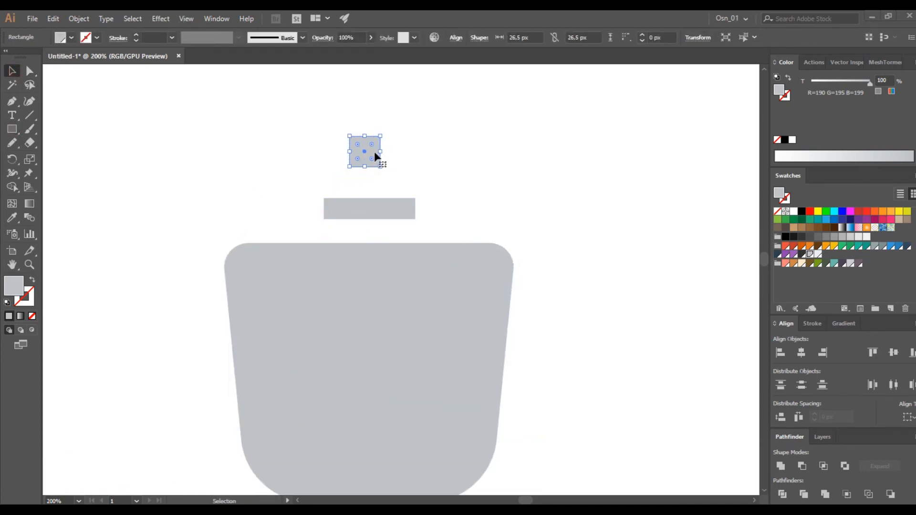
{"action": "left_click_drag", "start_coordinate": [368, 153], "coordinate": [368, 230]}
{"action": "left_click", "coordinate": [346, 178]}
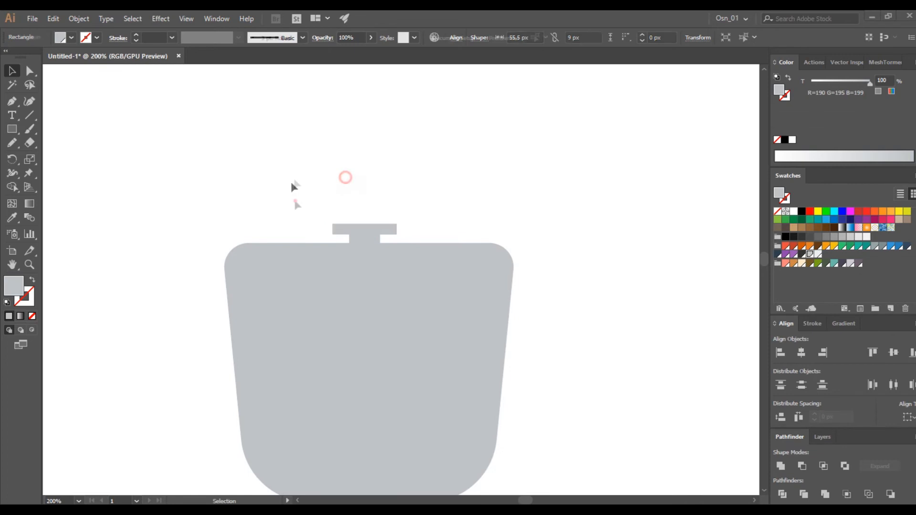
Step: Center the handle parts horizontally with the pot and unite the square and bar into one shape
{"action": "left_click_drag", "start_coordinate": [292, 184], "coordinate": [420, 292]}
{"action": "left_click", "coordinate": [802, 354]}
{"action": "left_click", "coordinate": [595, 226]}
{"action": "left_click_drag", "start_coordinate": [373, 237], "coordinate": [378, 214]}
{"action": "left_click", "coordinate": [781, 467]}
Step: Round the lid handle's corners and nudge it slightly down into the lid
{"action": "scroll", "coordinate": [411, 247], "scroll_direction": "up", "scroll_amount": 2}
{"action": "left_click", "coordinate": [471, 215]}
{"action": "left_click", "coordinate": [342, 214]}
{"action": "key", "text": "Down"}
{"action": "key", "text": "Down"}
{"action": "key", "text": "Down"}
{"action": "key", "text": "Down"}
{"action": "key", "text": "Down"}
{"action": "left_click", "coordinate": [454, 208]}
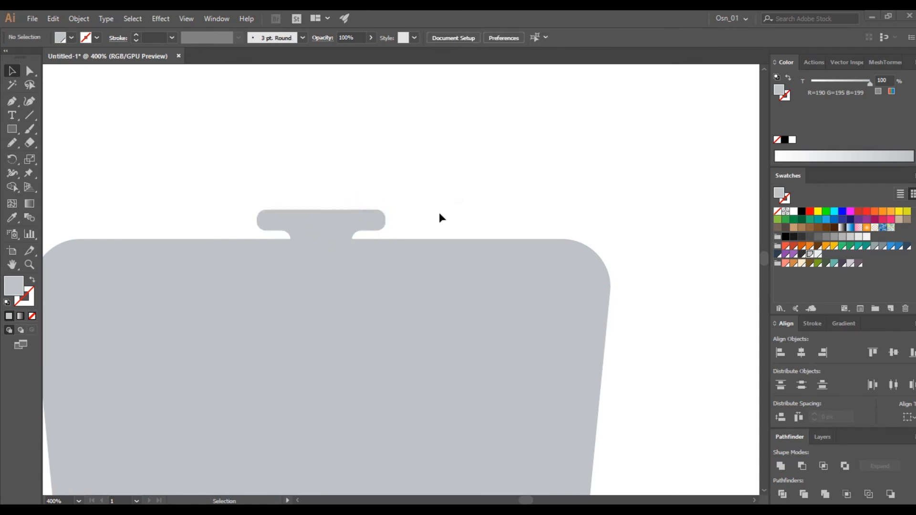
Step: Fill the pot body with grey (R=149 G=165 B=165)
{"action": "scroll", "coordinate": [439, 218], "scroll_direction": "down", "scroll_amount": 2}
{"action": "left_click", "coordinate": [425, 250]}
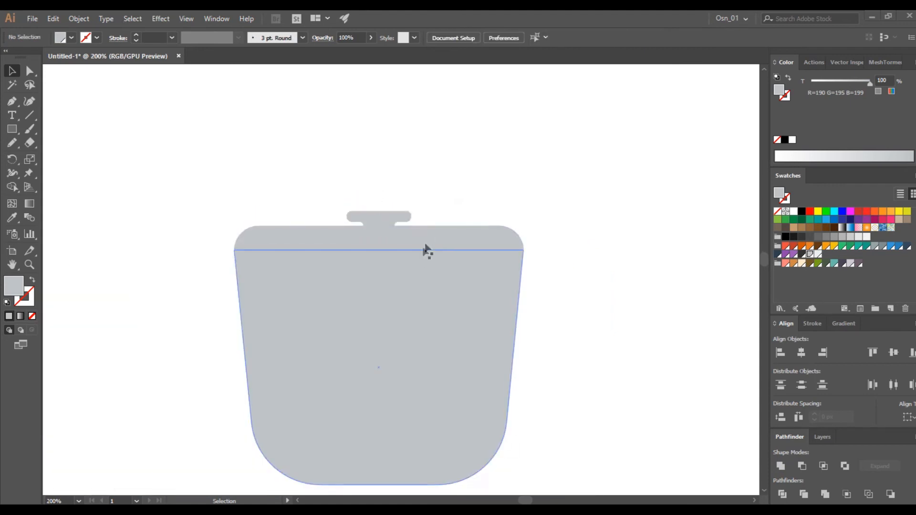
{"action": "left_click", "coordinate": [876, 247]}
{"action": "left_click", "coordinate": [674, 259]}
Step: Scale down the whole pot and stand it on the stove's left burner
{"action": "scroll", "coordinate": [562, 285], "scroll_direction": "down", "scroll_amount": 2}
{"action": "scroll", "coordinate": [563, 285], "scroll_direction": "right", "scroll_amount": 6}
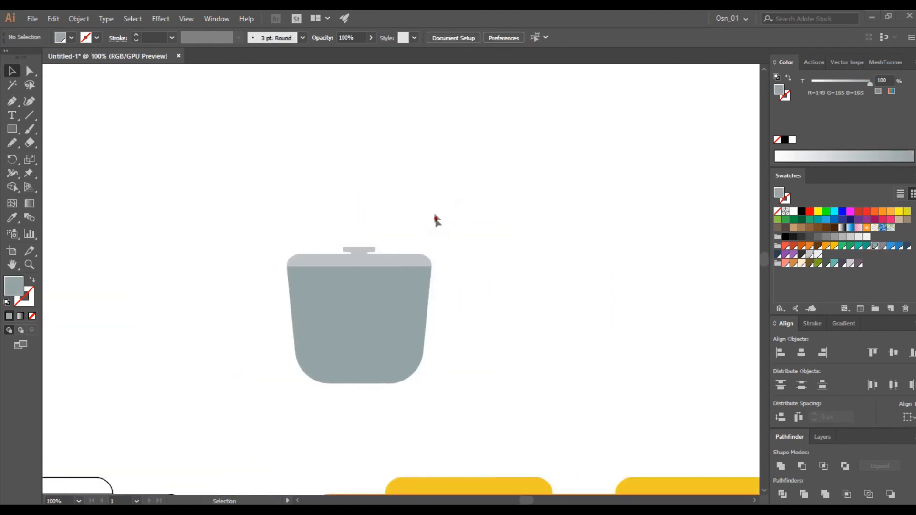
{"action": "left_click_drag", "start_coordinate": [435, 217], "coordinate": [356, 296]}
{"action": "scroll", "coordinate": [515, 366], "scroll_direction": "down", "scroll_amount": 5}
{"action": "scroll", "coordinate": [504, 352], "scroll_direction": "down", "scroll_amount": 2}
{"action": "left_click_drag", "start_coordinate": [368, 230], "coordinate": [479, 324]}
{"action": "left_click_drag", "start_coordinate": [468, 217], "coordinate": [469, 245]}
{"action": "scroll", "coordinate": [443, 301], "scroll_direction": "right", "scroll_amount": 6}
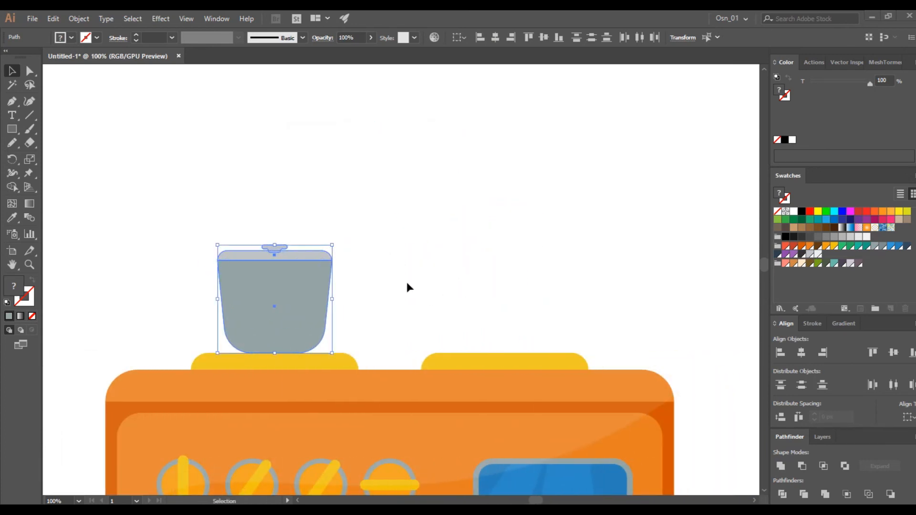
Step: Draw two grey rectangles above the right burner for a pan: a larger body and a 167.2 by 27.623 px handle
{"action": "left_click", "coordinate": [407, 287]}
{"action": "key", "text": "m"}
{"action": "scroll", "coordinate": [393, 265], "scroll_direction": "right", "scroll_amount": 2}
{"action": "left_click_drag", "start_coordinate": [472, 273], "coordinate": [471, 273]}
{"action": "left_click_drag", "start_coordinate": [487, 234], "coordinate": [584, 248]}
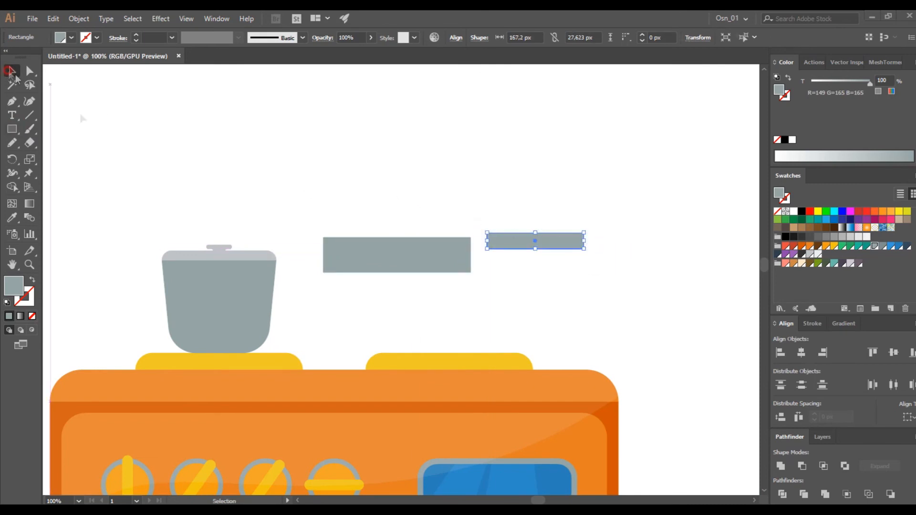
Step: Place the larger rectangle on the right burner as the pan body and round its corners
{"action": "left_click_drag", "start_coordinate": [336, 248], "coordinate": [484, 288]}
{"action": "left_click", "coordinate": [30, 71]}
{"action": "left_click_drag", "start_coordinate": [456, 259], "coordinate": [592, 341]}
Step: Tilt the narrow rectangle upward against the pan's right end and add a thicker grip over its outer end
{"action": "left_click", "coordinate": [12, 72]}
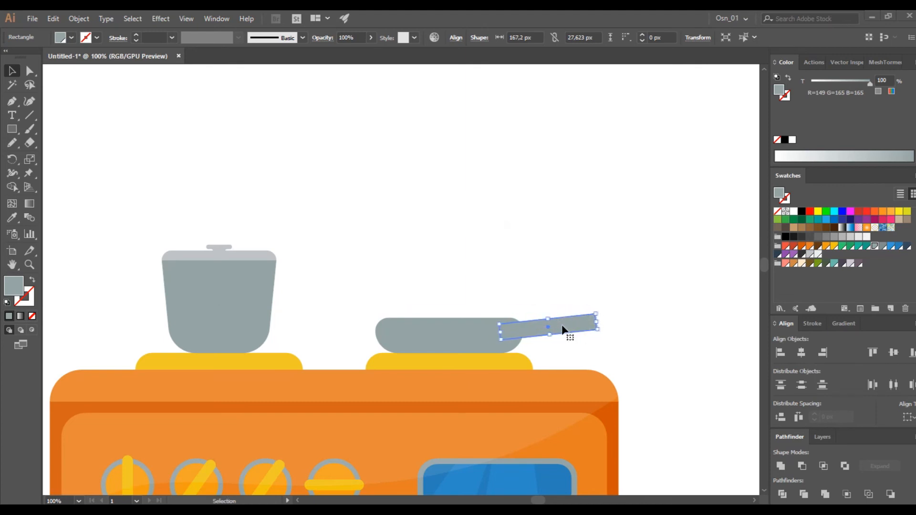
{"action": "scroll", "coordinate": [563, 330], "scroll_direction": "right", "scroll_amount": 8}
{"action": "scroll", "coordinate": [446, 339], "scroll_direction": "up", "scroll_amount": 3}
{"action": "left_click_drag", "start_coordinate": [332, 313], "coordinate": [488, 301]}
{"action": "left_click_drag", "start_coordinate": [683, 270], "coordinate": [546, 285]}
Step: Unite the pan body, handle and grip into one shape
{"action": "left_click", "coordinate": [370, 306], "text": "shift"}
{"action": "left_click", "coordinate": [267, 347], "text": "shift"}
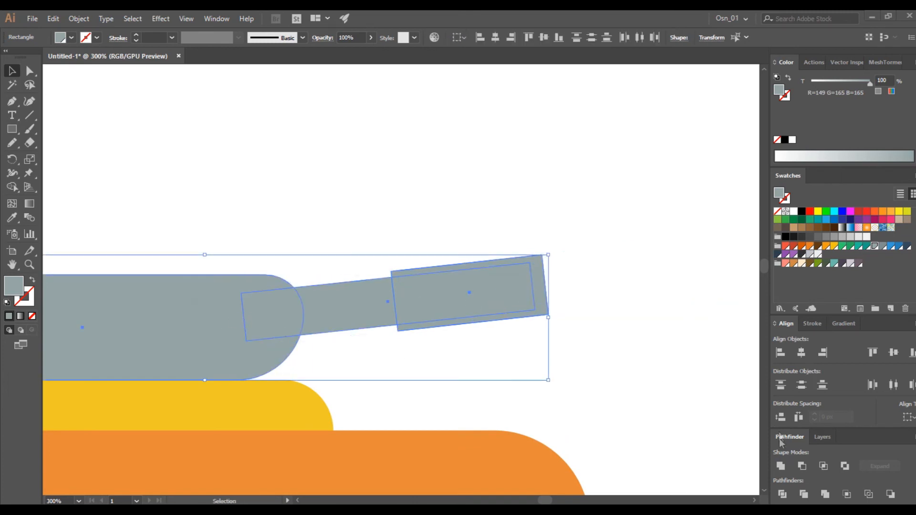
{"action": "left_click", "coordinate": [780, 466]}
Step: Round the corners of the pan's handle and its joints to 1.81 px
{"action": "key", "text": "a"}
{"action": "left_click_drag", "start_coordinate": [285, 256], "coordinate": [315, 349]}
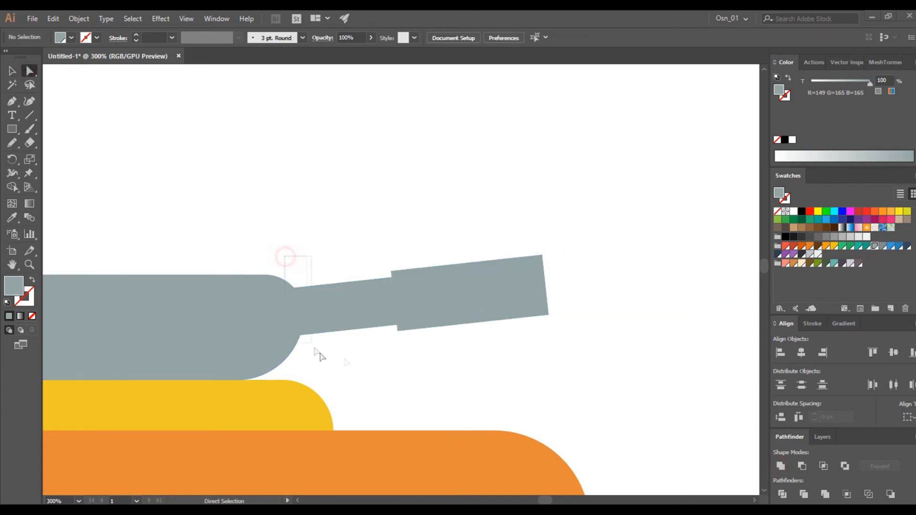
{"action": "left_click_drag", "start_coordinate": [586, 356], "coordinate": [587, 357]}
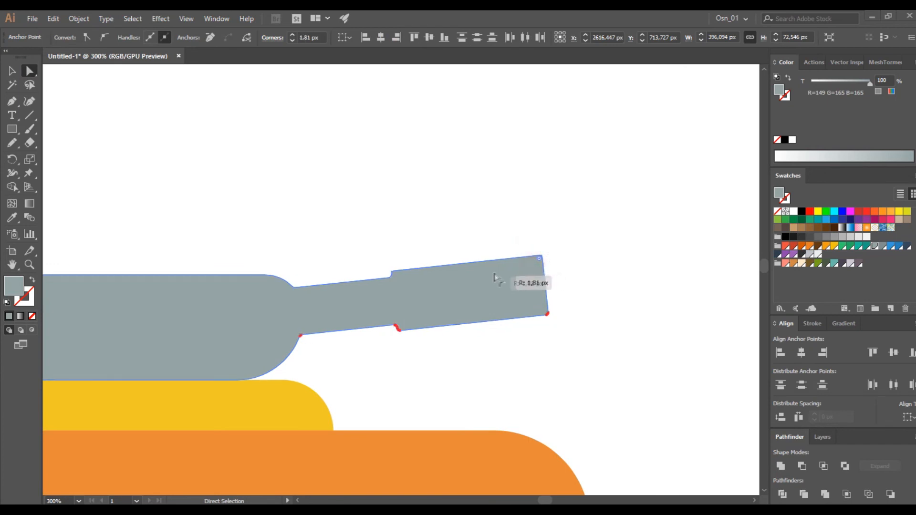
{"action": "left_click", "coordinate": [334, 219]}
Step: Enlarge the whole pot and keep it standing on the left burner
{"action": "scroll", "coordinate": [308, 202], "scroll_direction": "down", "scroll_amount": 4}
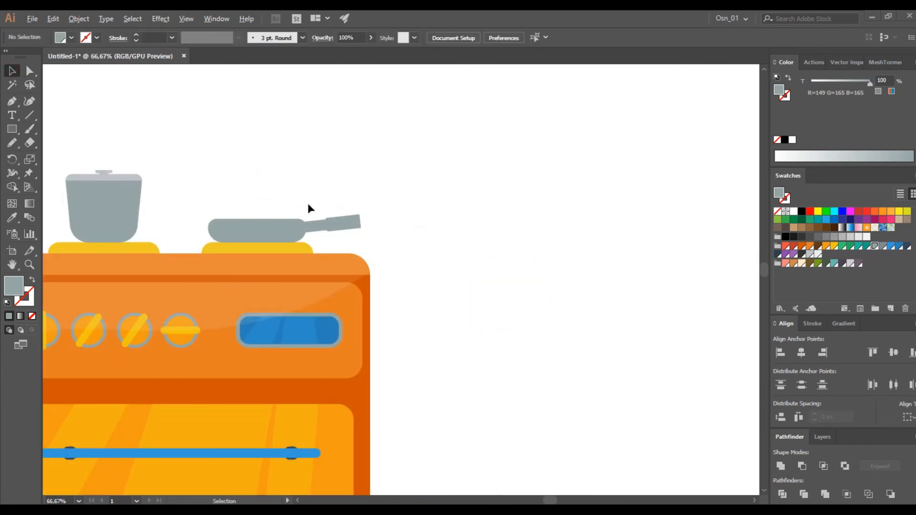
{"action": "scroll", "coordinate": [308, 203], "scroll_direction": "left", "scroll_amount": 1}
{"action": "scroll", "coordinate": [309, 205], "scroll_direction": "down", "scroll_amount": 3}
{"action": "scroll", "coordinate": [364, 263], "scroll_direction": "left", "scroll_amount": 1}
{"action": "scroll", "coordinate": [364, 263], "scroll_direction": "up", "scroll_amount": 1}
{"action": "left_click", "coordinate": [279, 186]}
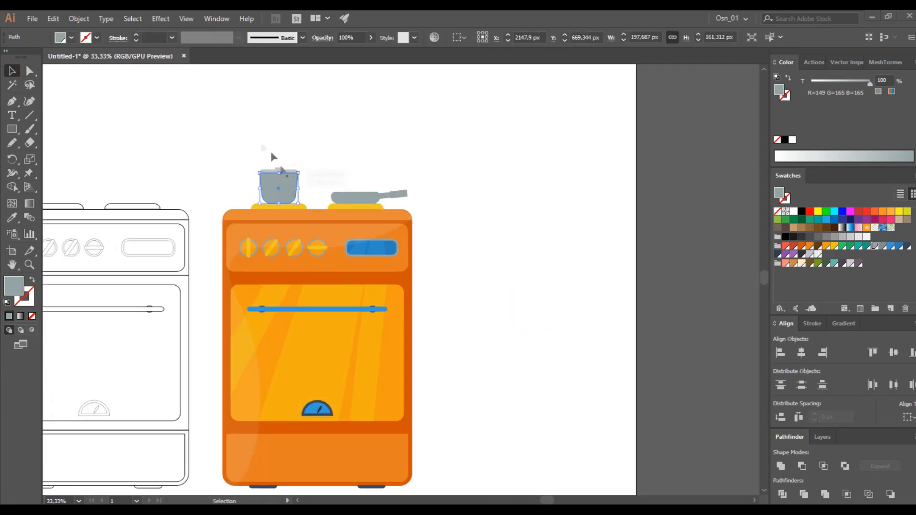
{"action": "left_click_drag", "start_coordinate": [280, 160], "coordinate": [280, 153]}
{"action": "left_click", "coordinate": [402, 144]}
{"action": "scroll", "coordinate": [474, 256], "scroll_direction": "down", "scroll_amount": 1}
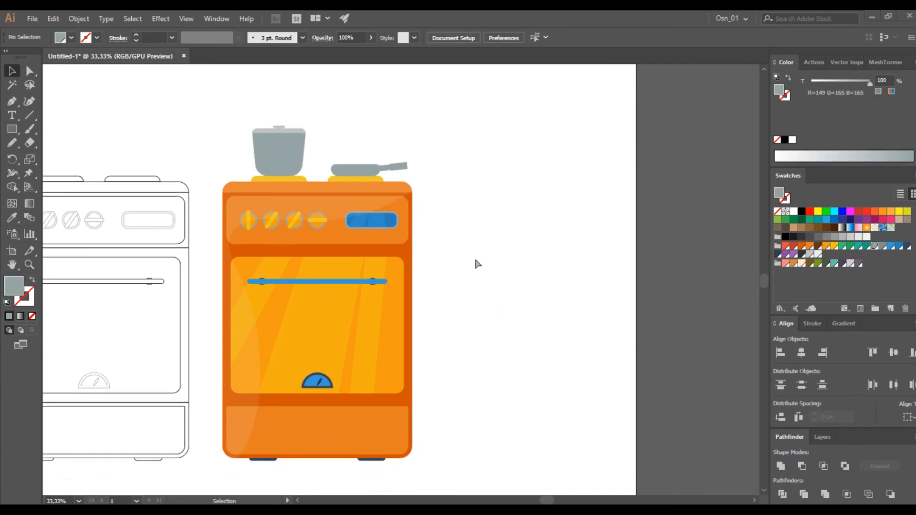
Step: Draw a 236.552 by 356.286 px towel rectangle over the oven handle and fill it with light grey (R=236 G=240 B=241)
{"action": "scroll", "coordinate": [475, 258], "scroll_direction": "left", "scroll_amount": 1}
{"action": "left_click", "coordinate": [12, 129]}
{"action": "scroll", "coordinate": [320, 274], "scroll_direction": "up", "scroll_amount": 1}
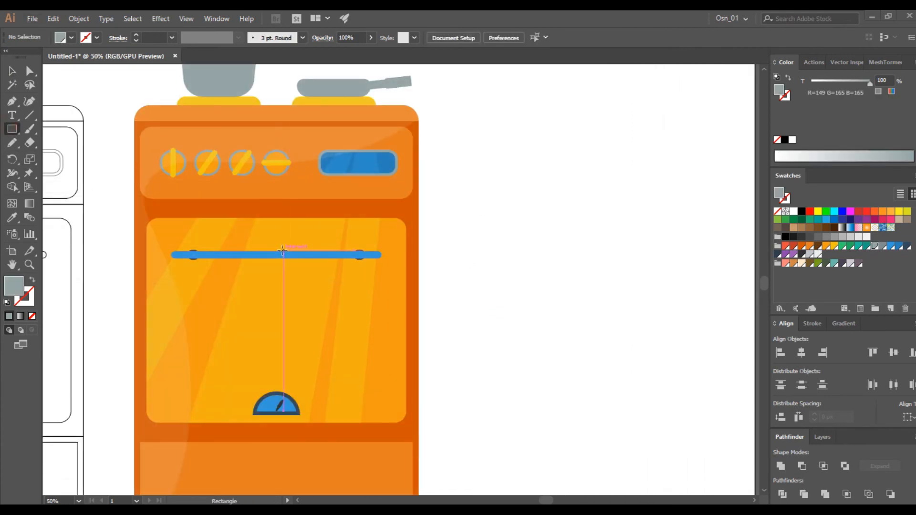
{"action": "left_click_drag", "start_coordinate": [351, 353], "coordinate": [351, 352]}
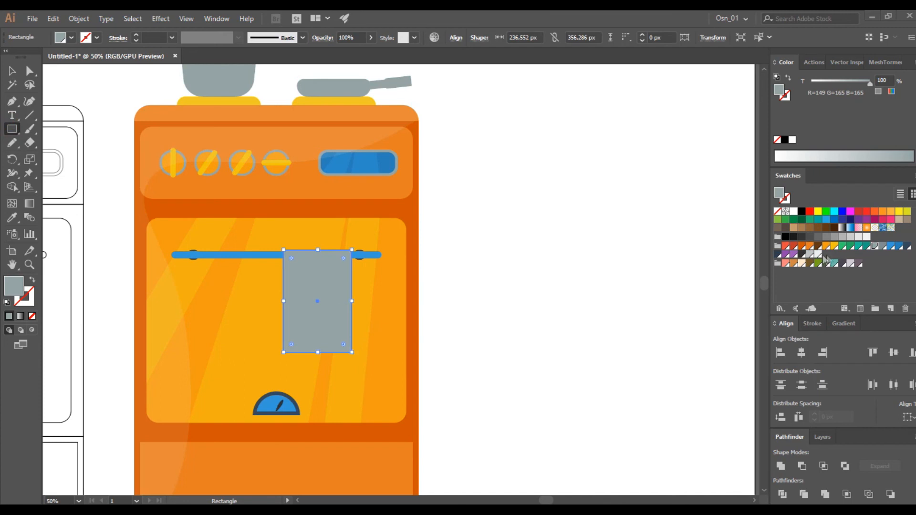
{"action": "left_click", "coordinate": [808, 254]}
{"action": "left_click", "coordinate": [818, 255]}
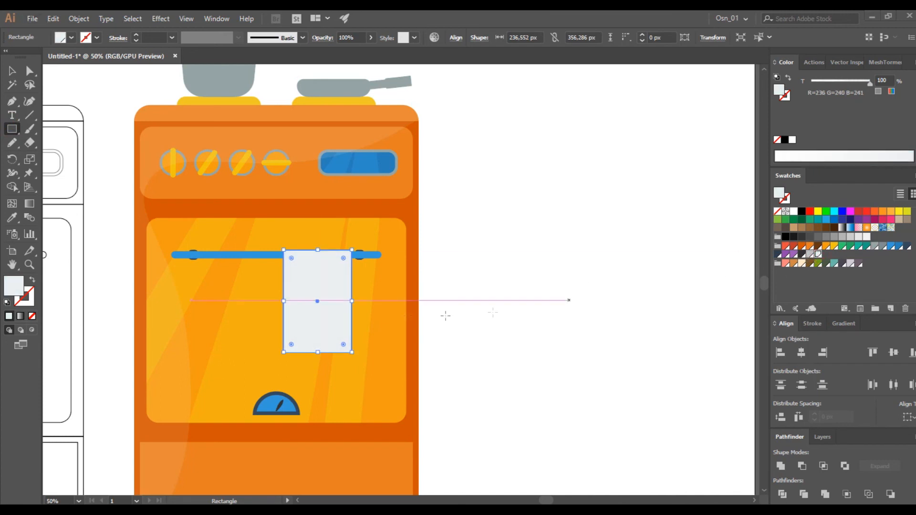
Step: Copy the towel in place and narrow the copy to a 15.632 px wide strip along the towel's left edge
{"action": "key", "text": "ctrl+1"}
{"action": "key", "text": "ctrl+c"}
{"action": "key", "text": "ctrl+f"}
{"action": "left_click_drag", "start_coordinate": [362, 300], "coordinate": [233, 300]}
{"action": "scroll", "coordinate": [253, 314], "scroll_direction": "up", "scroll_amount": 1}
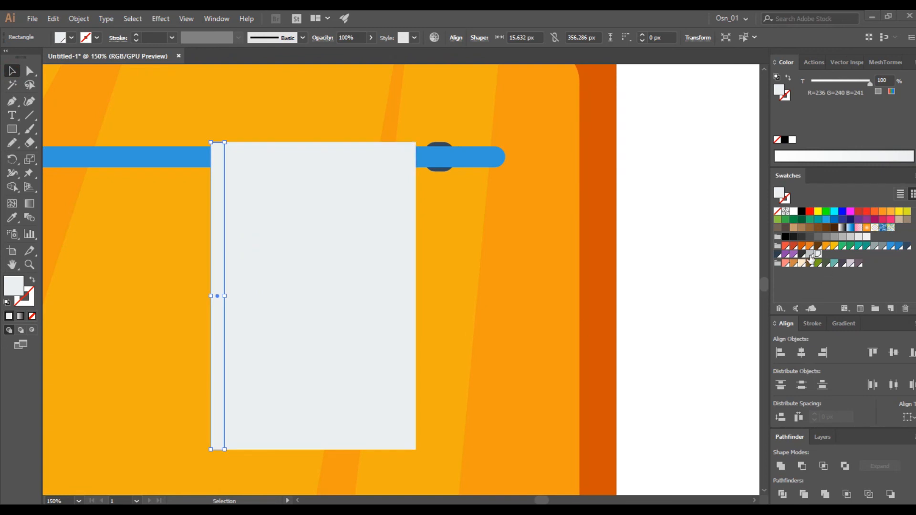
Step: Fill the strip with white, duplicate it to the towel's right edge, and select both strips
{"action": "left_click", "coordinate": [794, 212]}
{"action": "left_click_drag", "start_coordinate": [212, 347], "coordinate": [405, 346]}
{"action": "left_click", "coordinate": [216, 334], "text": "shift"}
{"action": "left_click", "coordinate": [79, 18]}
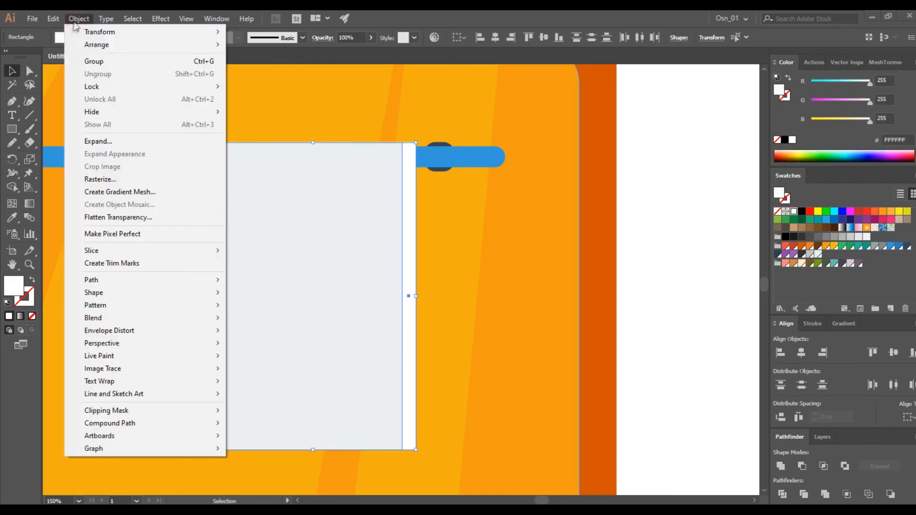
{"action": "mouse_move", "coordinate": [164, 318]}
{"action": "left_click", "coordinate": [267, 346]}
{"action": "left_click", "coordinate": [668, 315]}
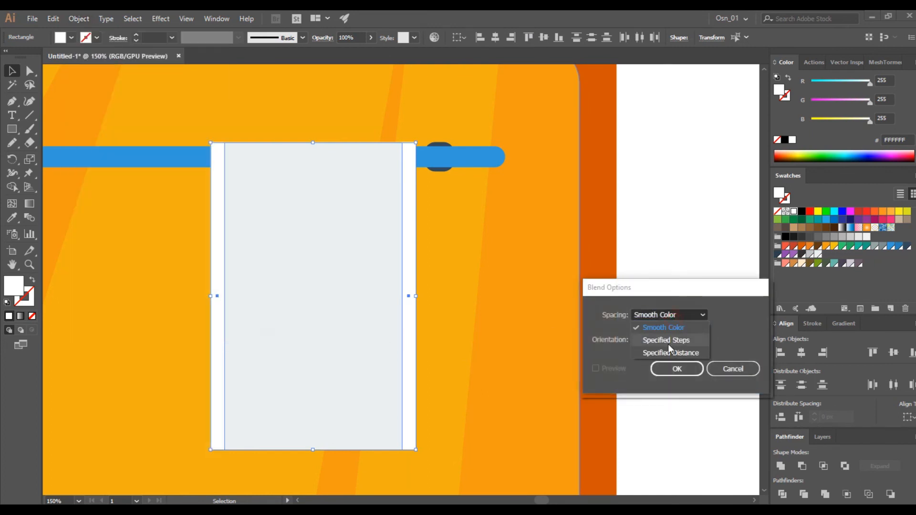
{"action": "left_click", "coordinate": [659, 337]}
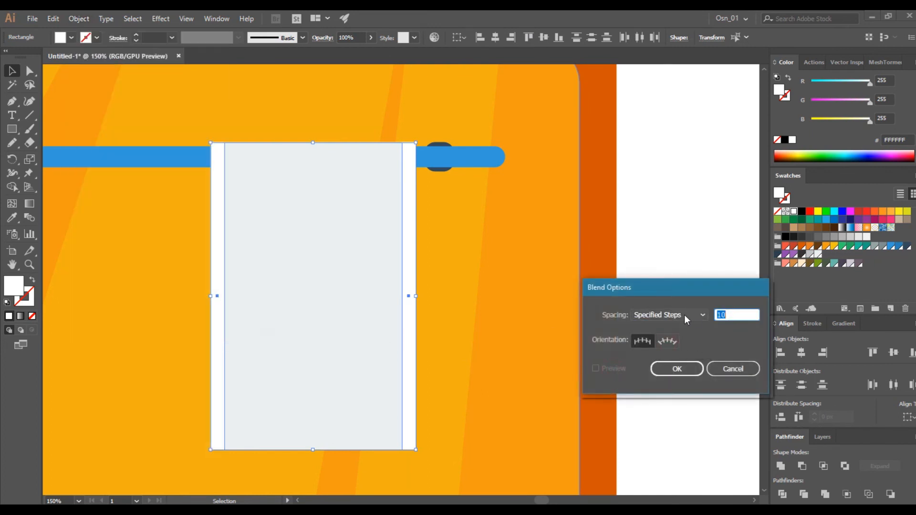
{"action": "left_click", "coordinate": [725, 368]}
Step: Make a blend between the towel's two white strips
{"action": "left_click", "coordinate": [79, 18]}
{"action": "mouse_move", "coordinate": [197, 318]}
{"action": "left_click", "coordinate": [250, 318]}
Step: Set the towel blend's spacing to Specified Steps to form evenly spaced white stripes with grey gaps between them
{"action": "left_click", "coordinate": [79, 18]}
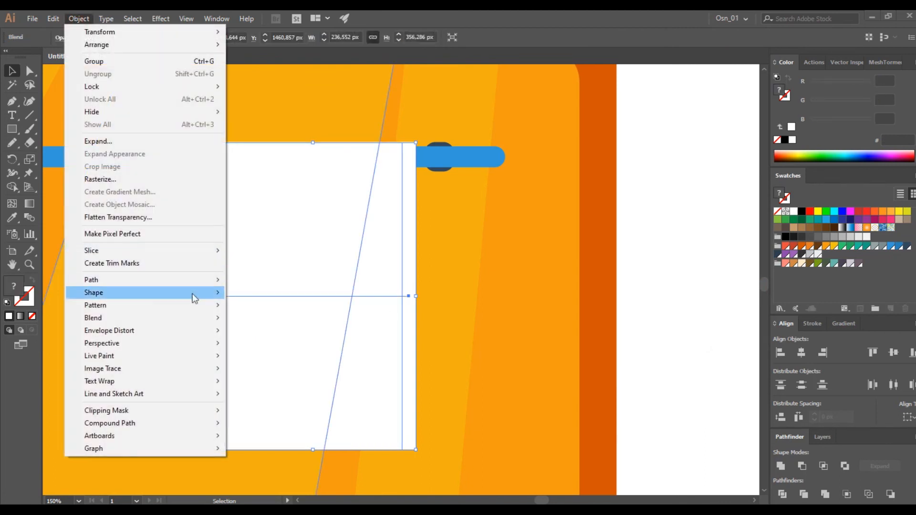
{"action": "left_click", "coordinate": [282, 350]}
{"action": "left_click", "coordinate": [668, 315]}
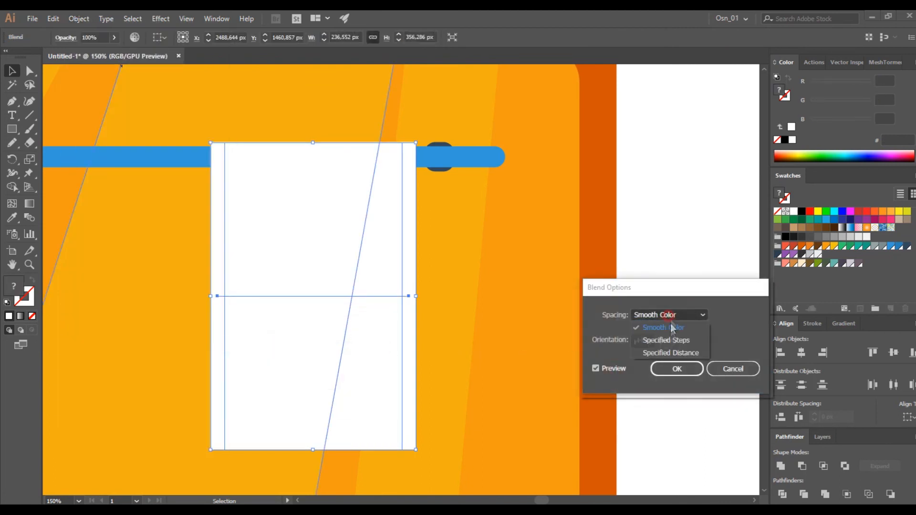
{"action": "left_click", "coordinate": [659, 334]}
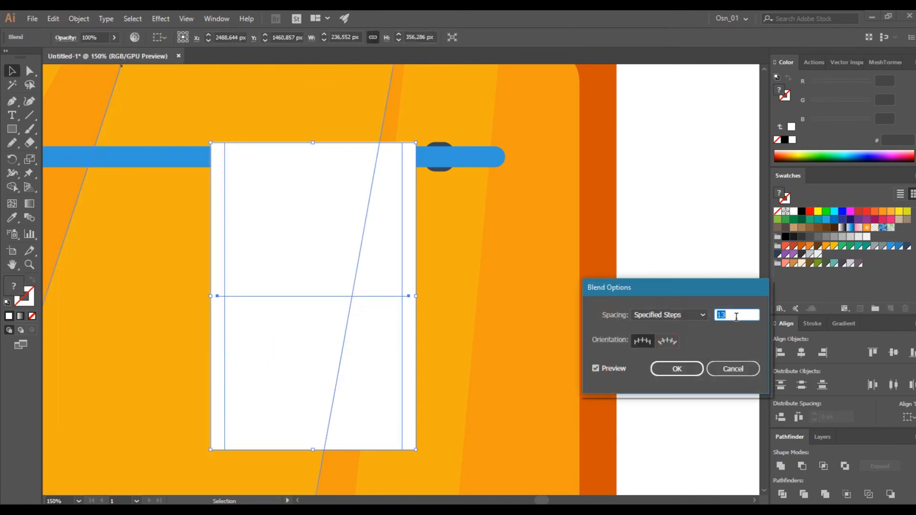
{"action": "left_click", "coordinate": [677, 368]}
{"action": "scroll", "coordinate": [305, 143], "scroll_direction": "up", "scroll_amount": 4}
{"action": "scroll", "coordinate": [297, 188], "scroll_direction": "down", "scroll_amount": 5}
Step: Expand the towel's stripe blend with Object and Fill enabled, and deselect it
{"action": "left_click", "coordinate": [79, 19]}
{"action": "left_click", "coordinate": [110, 142]}
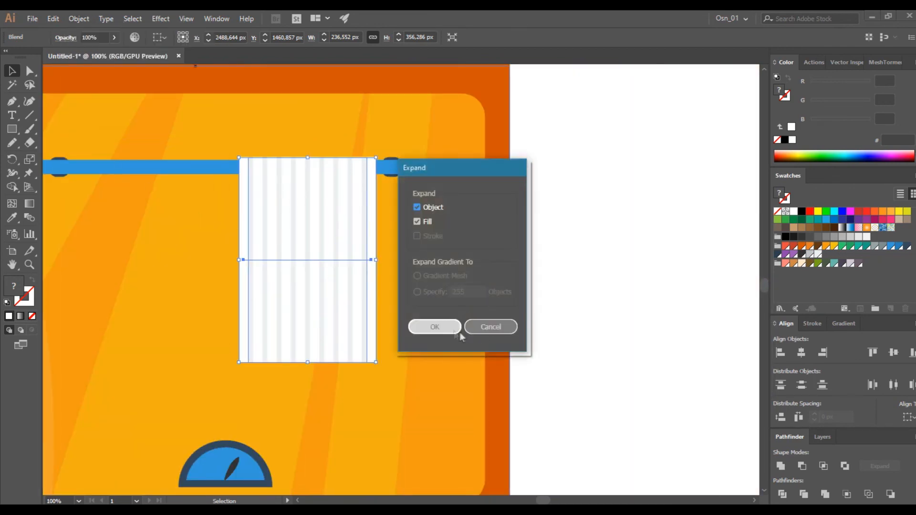
{"action": "left_click", "coordinate": [432, 325]}
{"action": "left_click", "coordinate": [599, 301]}
Step: Draw a small flat rectangle above the frying pan and fill it with light grey (R=236 G=240 B=241)
{"action": "key", "text": "ctrl+0"}
{"action": "scroll", "coordinate": [563, 245], "scroll_direction": "up", "scroll_amount": 3}
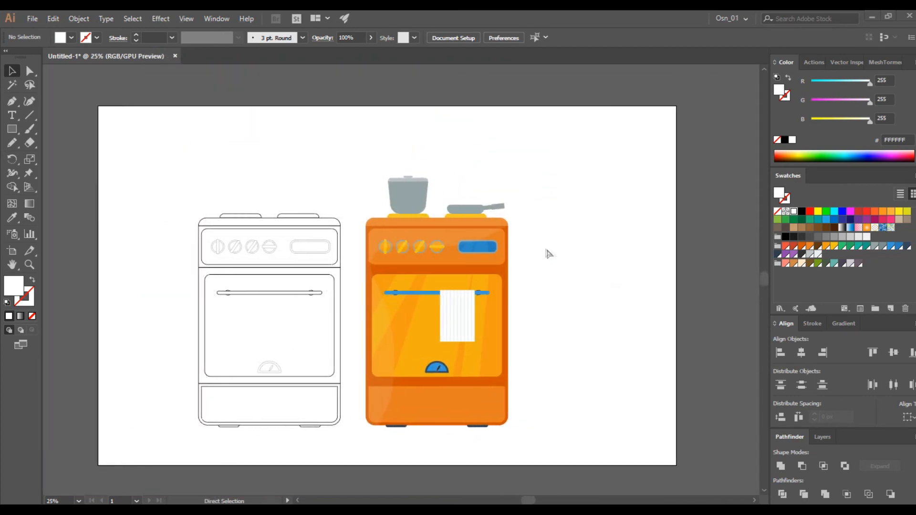
{"action": "scroll", "coordinate": [543, 236], "scroll_direction": "up", "scroll_amount": 2}
{"action": "left_click", "coordinate": [14, 128]}
{"action": "mouse_move", "coordinate": [336, 234]}
{"action": "left_mouse_down"}
{"action": "mouse_move", "coordinate": [375, 247]}
{"action": "mouse_move", "coordinate": [338, 248]}
{"action": "mouse_move", "coordinate": [370, 213]}
{"action": "left_mouse_up"}
{"action": "scroll", "coordinate": [375, 243], "scroll_direction": "up", "scroll_amount": 3}
{"action": "left_click", "coordinate": [818, 254]}
Step: Build a staggered stack of light grey bars of different widths above the frying pan as smoke, one about 70 by 18 px
{"action": "left_click", "coordinate": [348, 243], "text": "shift"}
{"action": "left_click_drag", "start_coordinate": [343, 185], "coordinate": [383, 266]}
{"action": "left_click", "coordinate": [345, 219]}
{"action": "left_click", "coordinate": [363, 238]}
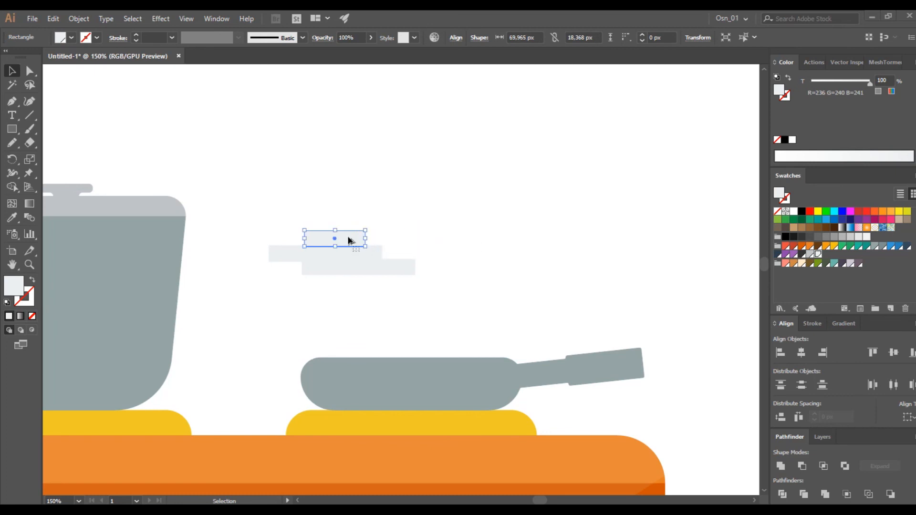
{"action": "left_click_drag", "start_coordinate": [294, 216], "coordinate": [288, 216]}
{"action": "left_click_drag", "start_coordinate": [342, 240], "coordinate": [362, 301]}
{"action": "left_click_drag", "start_coordinate": [288, 218], "coordinate": [401, 315]}
Step: Unite the stacked light grey smoke bars and round all corners of the resulting shape
{"action": "left_click_drag", "start_coordinate": [474, 177], "coordinate": [241, 326]}
{"action": "left_click", "coordinate": [780, 466]}
{"action": "mouse_move", "coordinate": [312, 239]}
{"action": "left_mouse_down"}
{"action": "mouse_move", "coordinate": [336, 255]}
{"action": "mouse_move", "coordinate": [312, 246]}
{"action": "left_mouse_up"}
Step: Group the smoke shapes and move the group slightly down and right, closer to the frying pan
{"action": "left_click", "coordinate": [394, 193]}
{"action": "key", "text": "ctrl+g"}
{"action": "left_click_drag", "start_coordinate": [365, 295], "coordinate": [384, 306]}
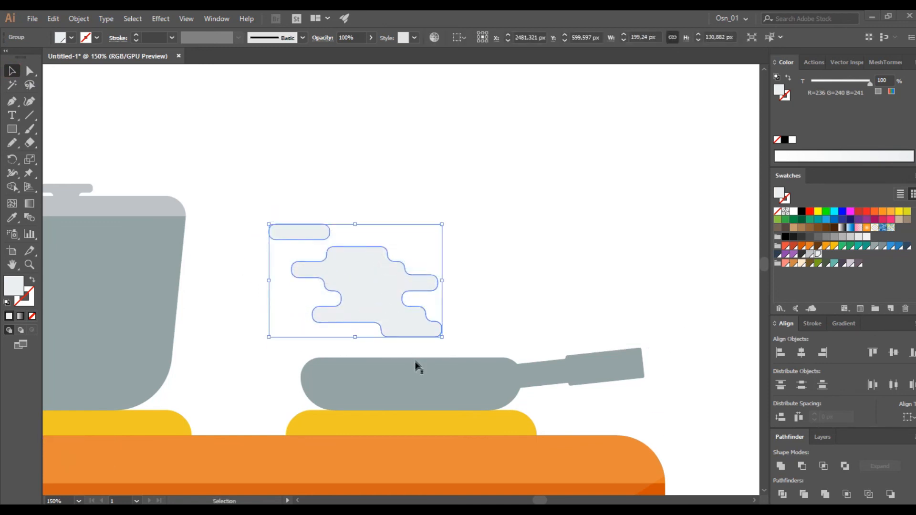
Step: Add a light grey 49.667 by 13.667 px bar with fully rounded 6.83 px corners between the smoke cloud and the pan
{"action": "scroll", "coordinate": [413, 359], "scroll_direction": "up", "scroll_amount": 2}
{"action": "key", "text": "m"}
{"action": "key", "text": "ctrl+shift+a"}
{"action": "left_click_drag", "start_coordinate": [353, 330], "coordinate": [440, 354]}
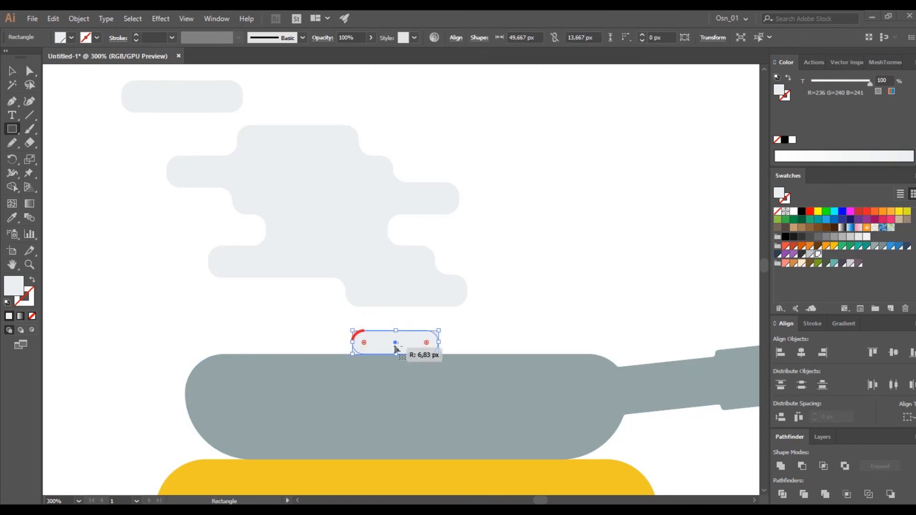
{"action": "left_click", "coordinate": [340, 235], "text": "shift"}
{"action": "left_click_drag", "start_coordinate": [342, 238], "coordinate": [345, 226]}
{"action": "left_click", "coordinate": [571, 250]}
{"action": "scroll", "coordinate": [503, 275], "scroll_direction": "down", "scroll_amount": 3}
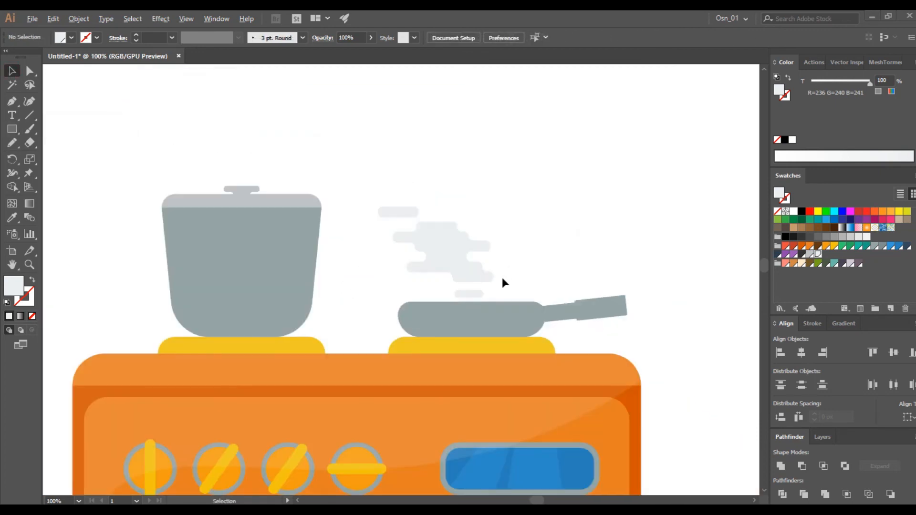
{"action": "scroll", "coordinate": [507, 269], "scroll_direction": "up", "scroll_amount": 3}
{"action": "scroll", "coordinate": [531, 302], "scroll_direction": "down", "scroll_amount": 4}
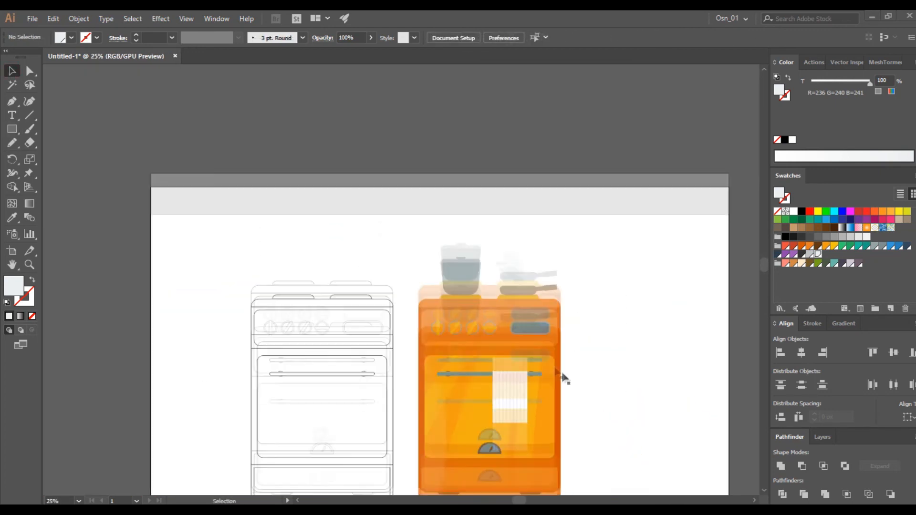
{"action": "scroll", "coordinate": [521, 354], "scroll_direction": "right", "scroll_amount": 2}
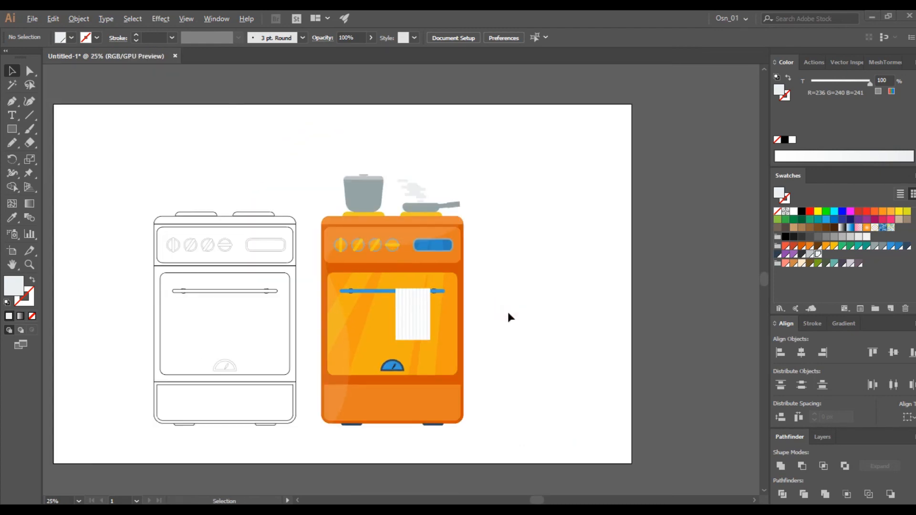
{"action": "scroll", "coordinate": [508, 311], "scroll_direction": "down", "scroll_amount": 1}
{"action": "scroll", "coordinate": [508, 311], "scroll_direction": "left", "scroll_amount": 3}
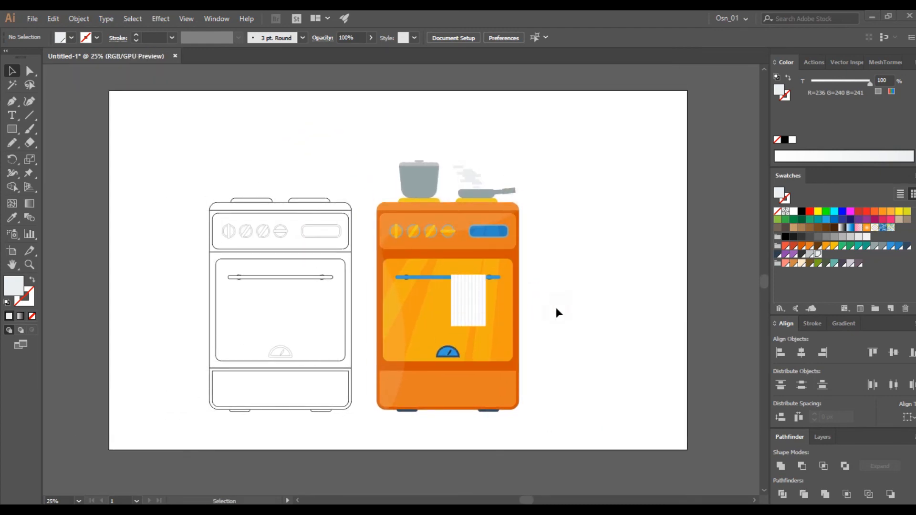